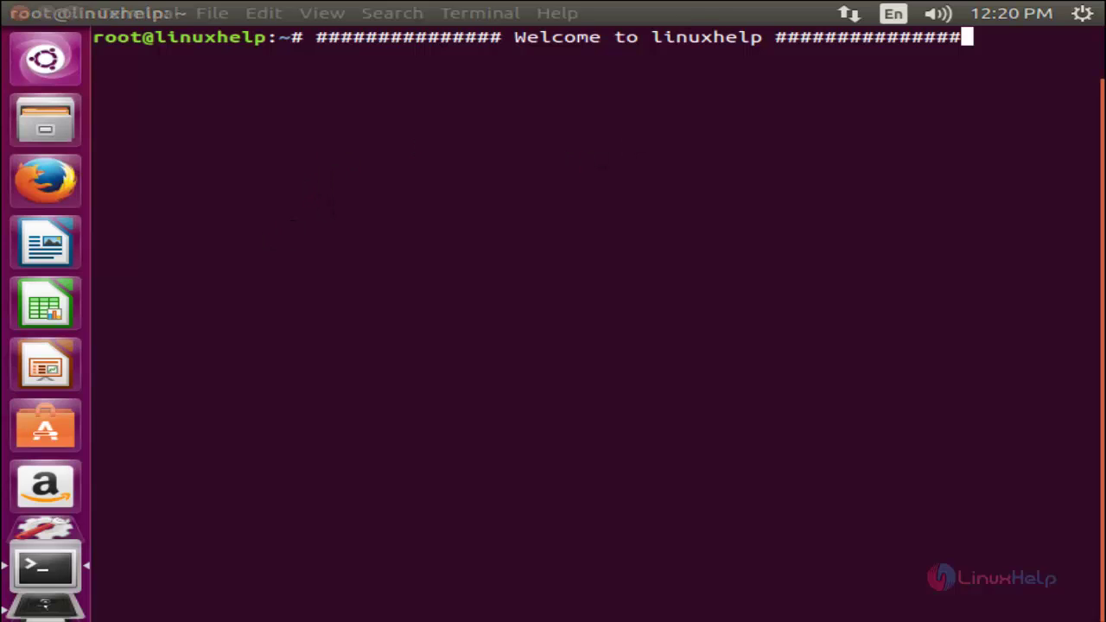
Run apt-get update, then install dialog, xorg and lxde-core with -y until the root prompt returns.
{"action": "key", "text": "Return"}
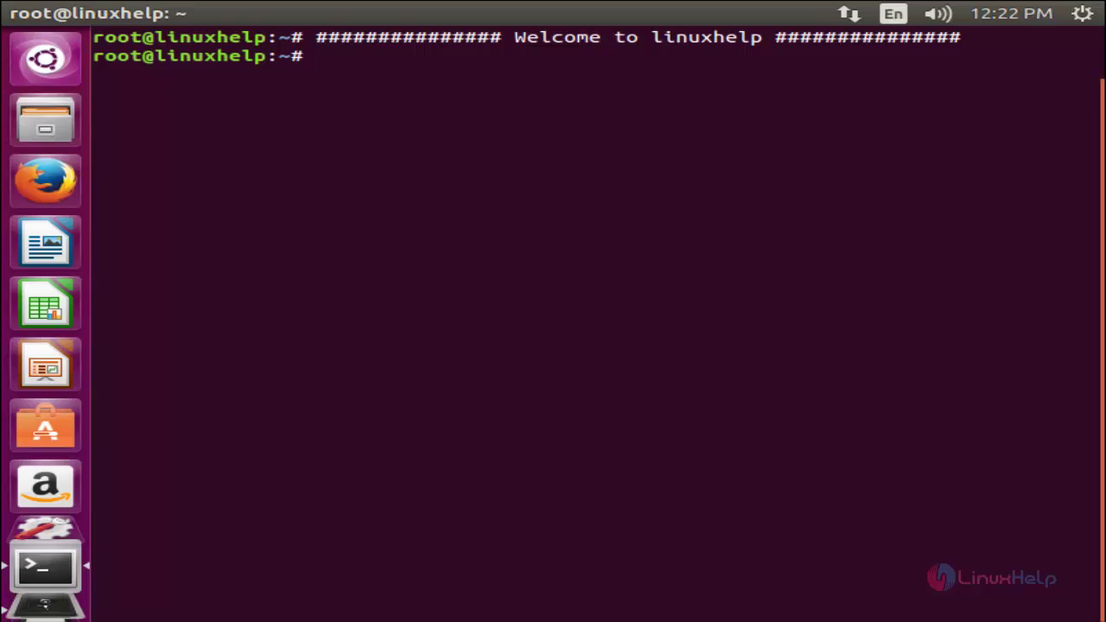
{"action": "type", "text": "apt"}
{"action": "type", "text": "-get "}
{"action": "type", "text": "update"}
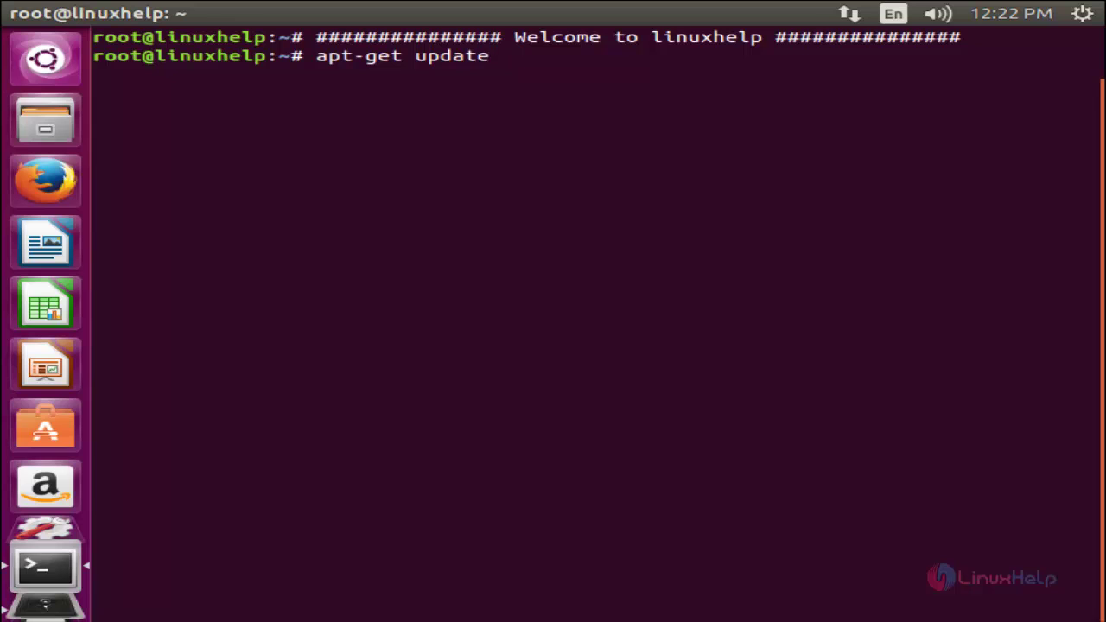
{"action": "key", "text": "Return"}
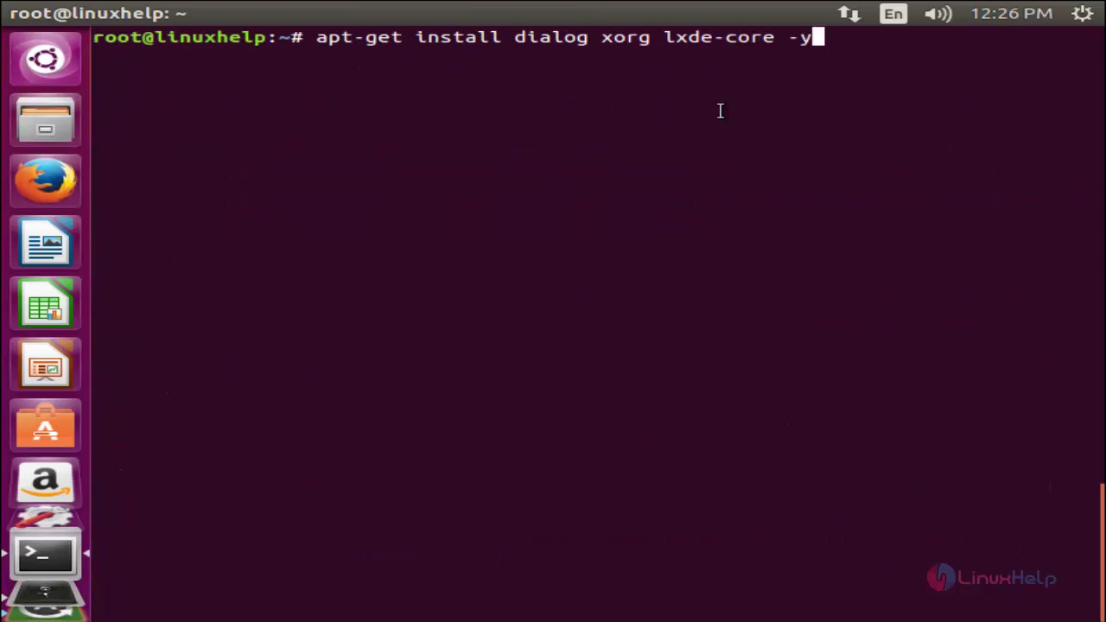
{"action": "key", "text": "Return"}
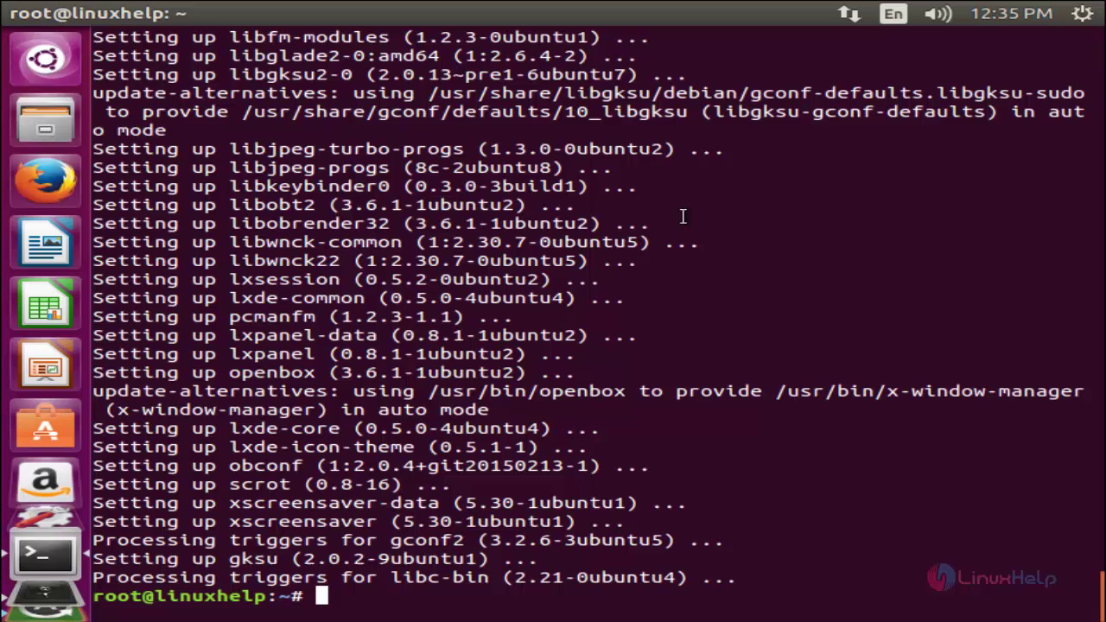
Log out of the current Ubuntu session and confirm.
{"action": "left_click", "coordinate": [1082, 13]}
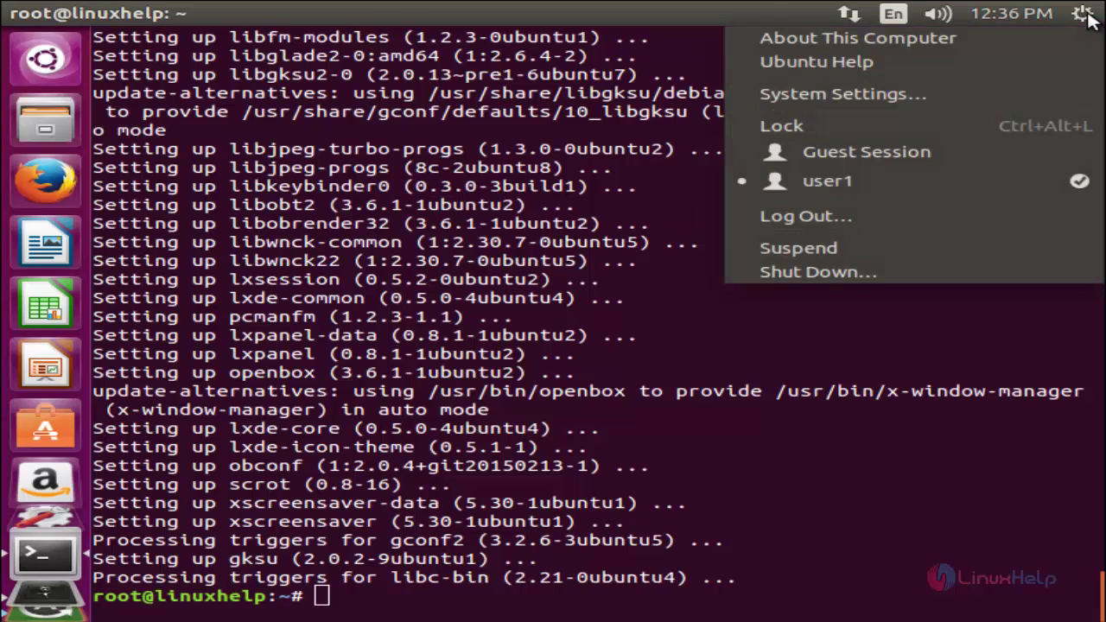
{"action": "left_click", "coordinate": [847, 215]}
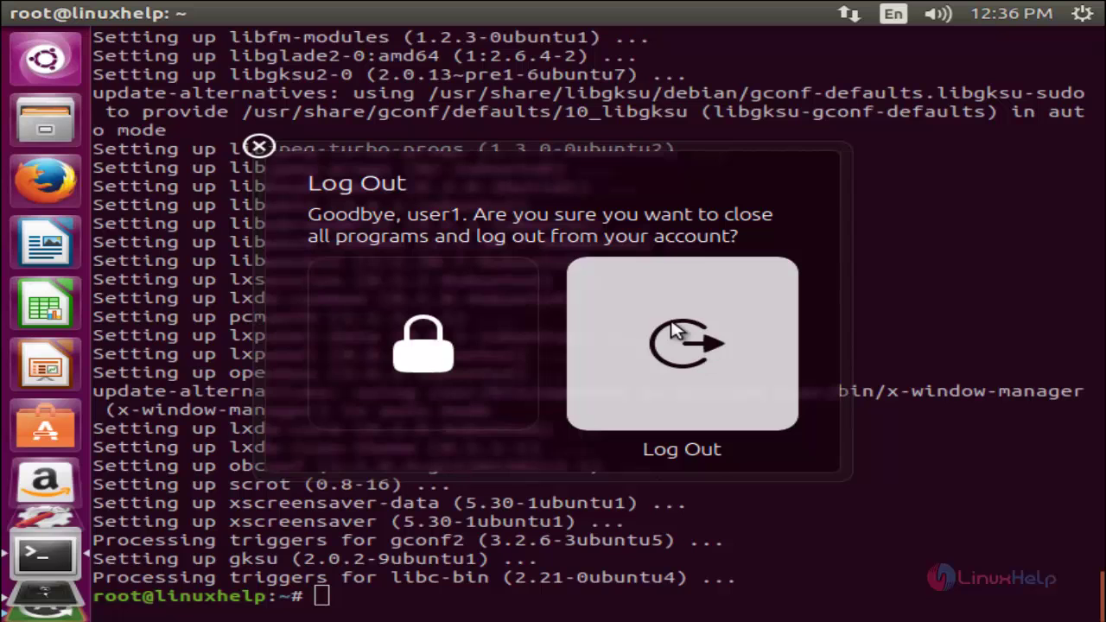
{"action": "left_click", "coordinate": [674, 331]}
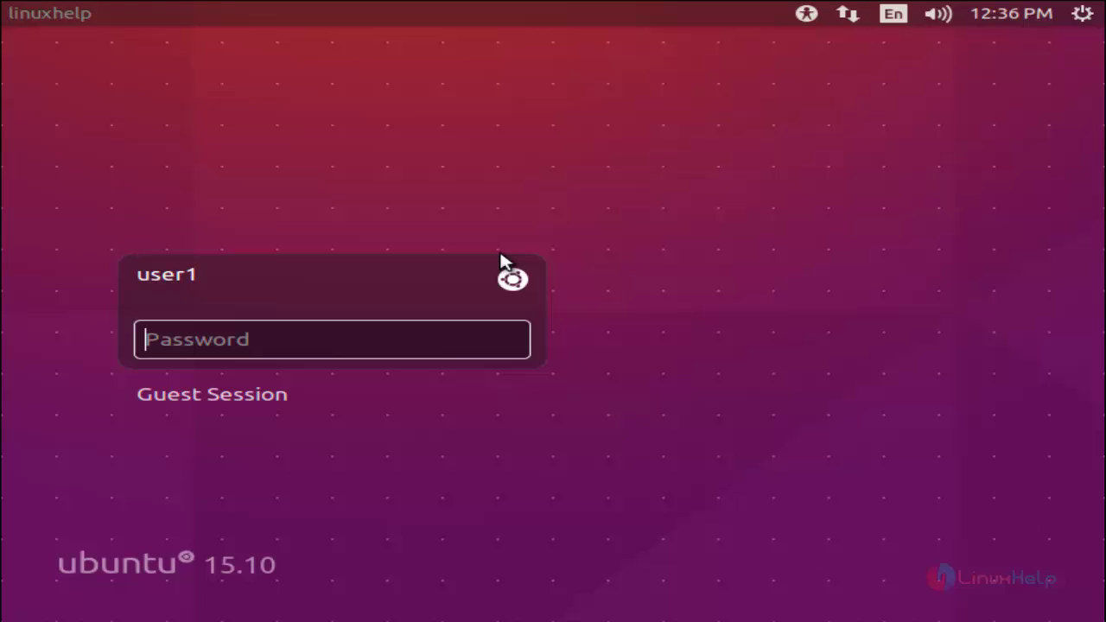
Sign back in with the LXDE session selected, using the account password.
{"action": "left_click", "coordinate": [515, 280]}
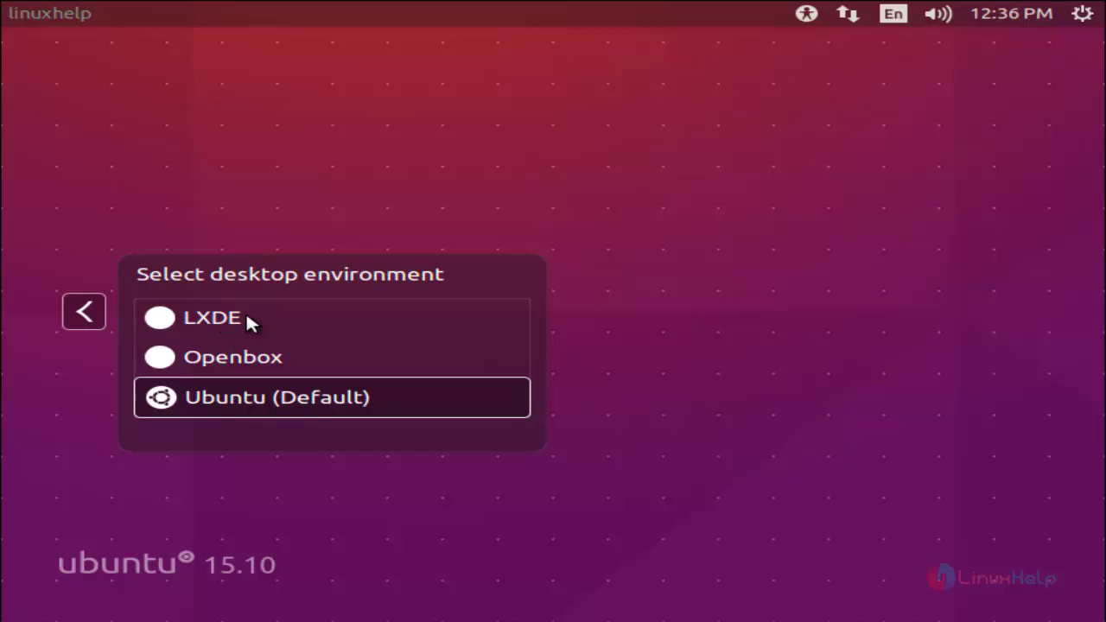
{"action": "left_click", "coordinate": [247, 319]}
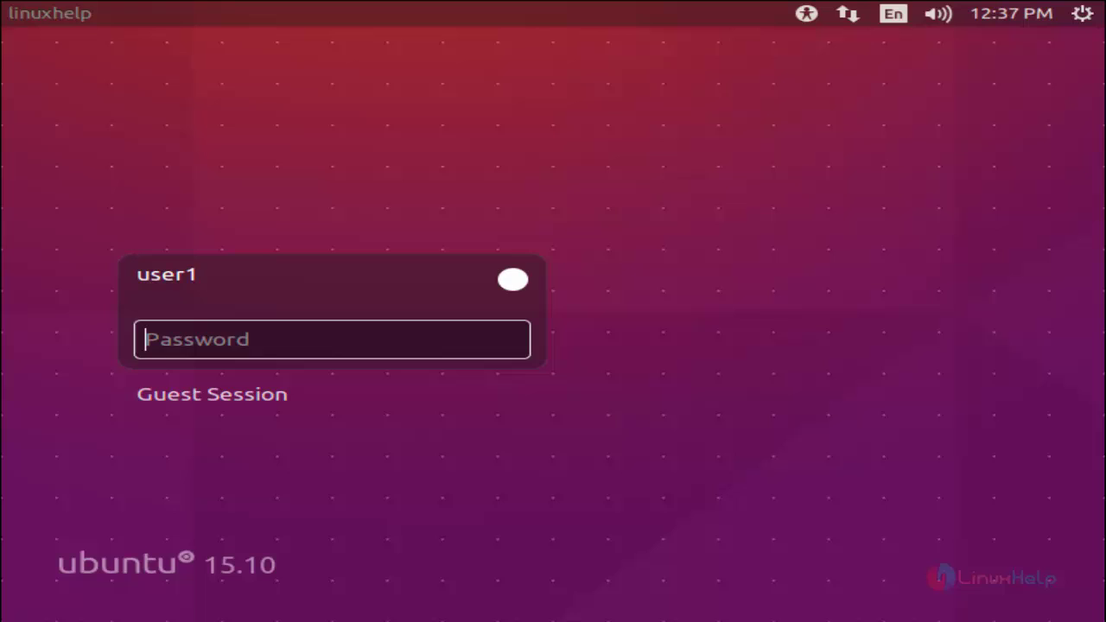
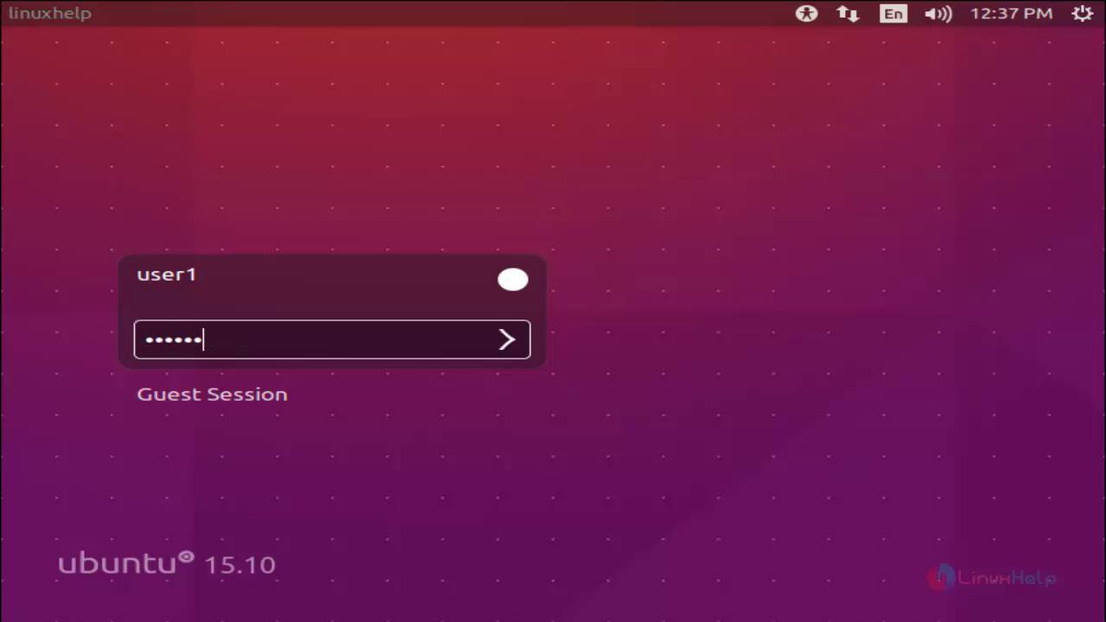
{"action": "key", "text": "Return"}
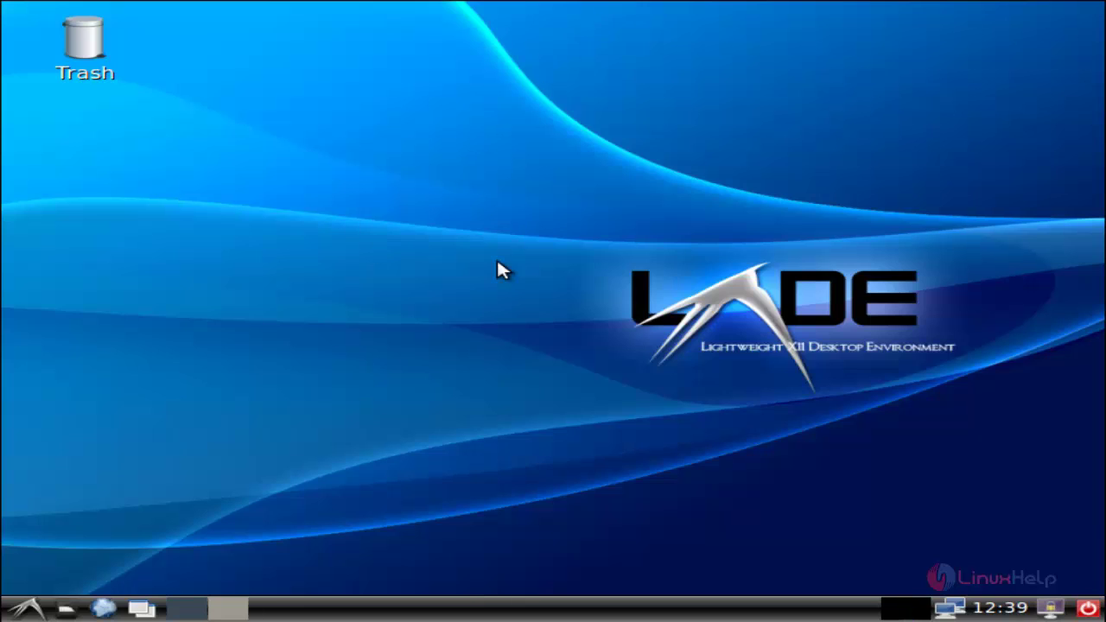
Launch Files from the Accessories section of the LXDE start menu.
{"action": "left_click", "coordinate": [29, 612]}
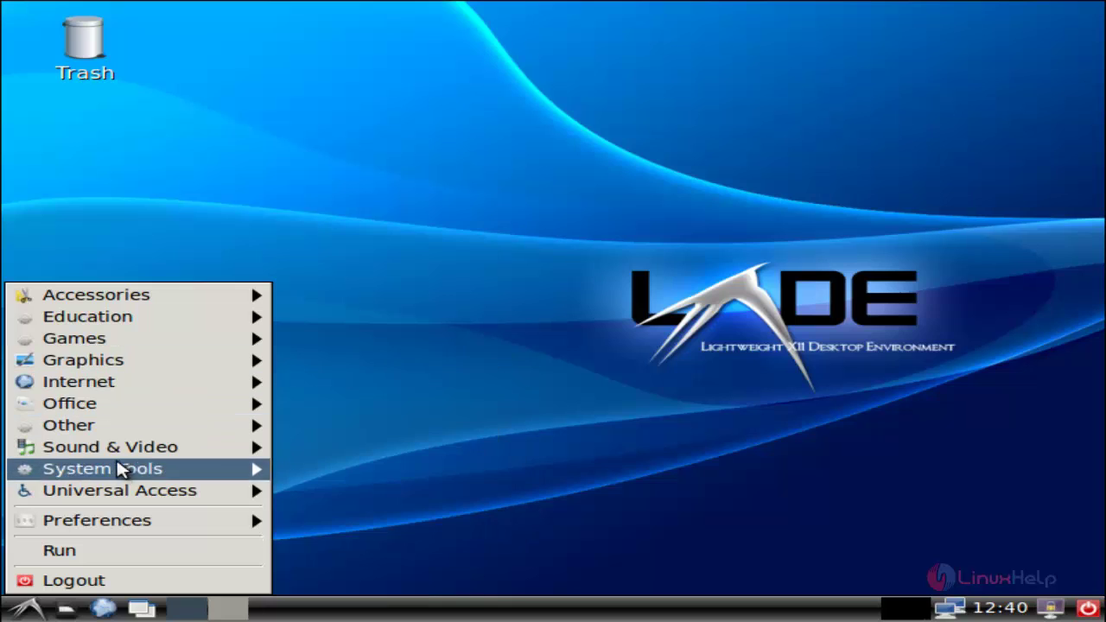
{"action": "mouse_move", "coordinate": [96, 294]}
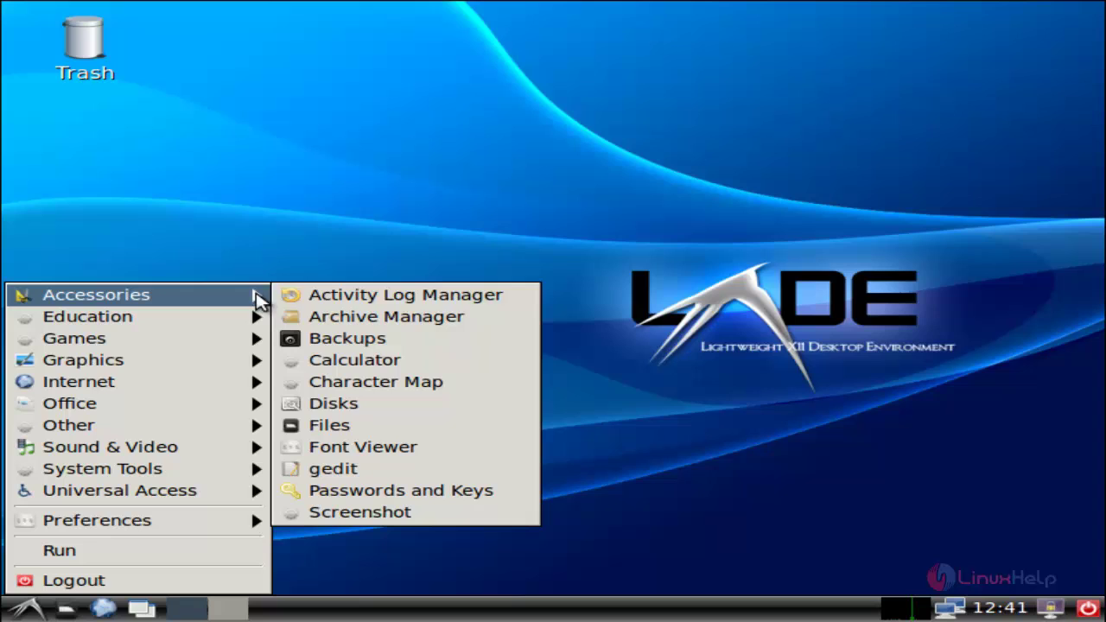
{"action": "left_click", "coordinate": [361, 432]}
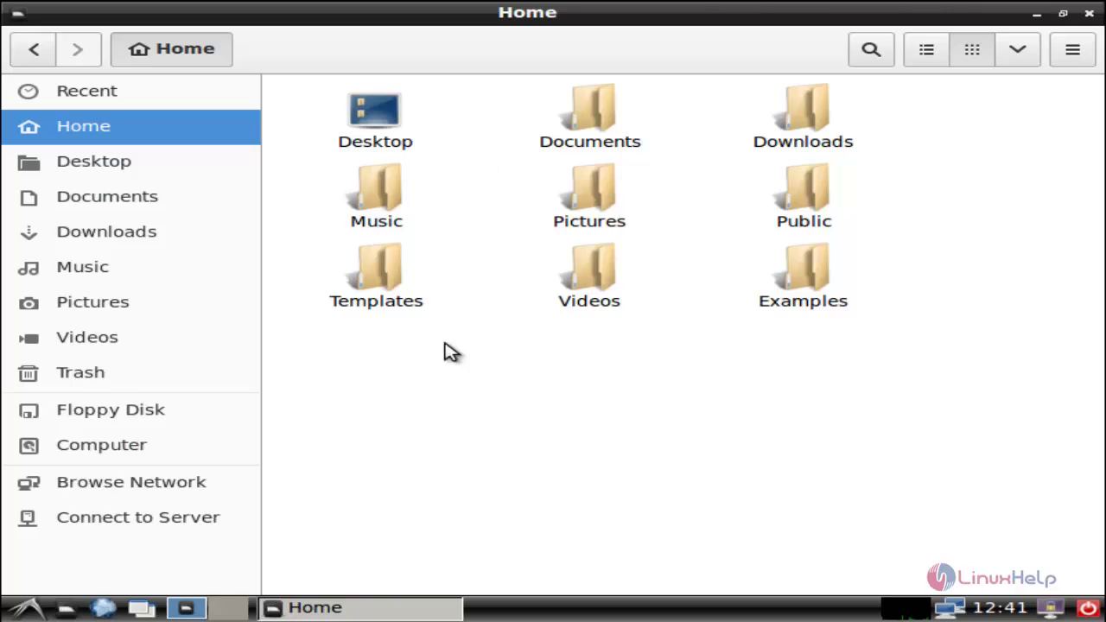
Browse Desktop, Documents, Downloads, Music, Pictures, Videos and Computer in Files, then close it.
{"action": "left_click", "coordinate": [113, 164]}
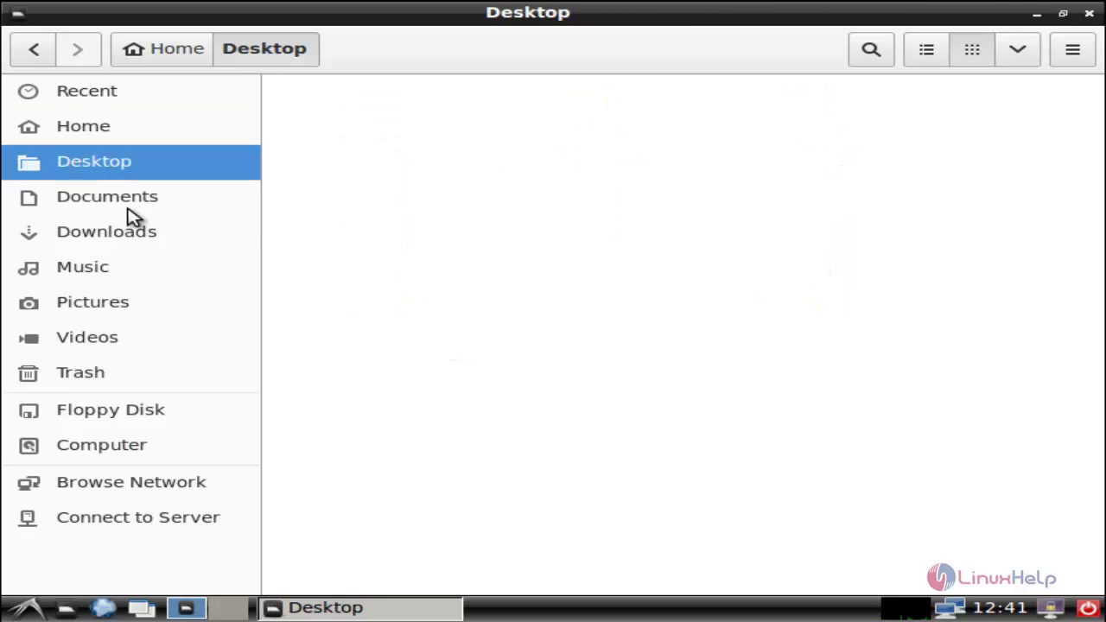
{"action": "left_click", "coordinate": [123, 206]}
{"action": "left_click", "coordinate": [110, 235]}
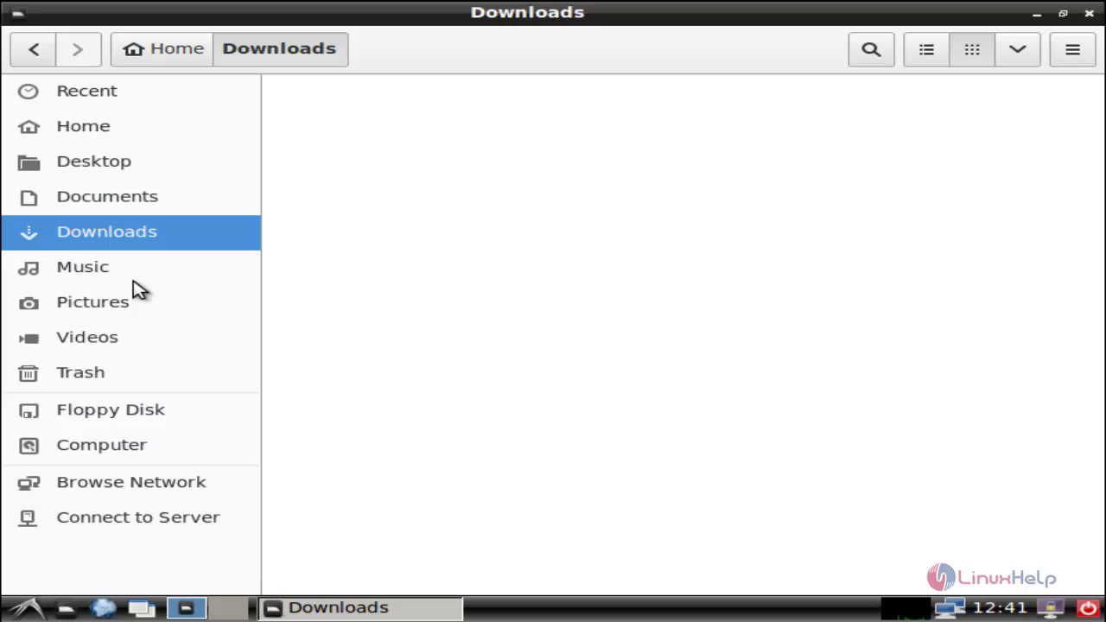
{"action": "left_click", "coordinate": [91, 277]}
{"action": "left_click", "coordinate": [121, 308]}
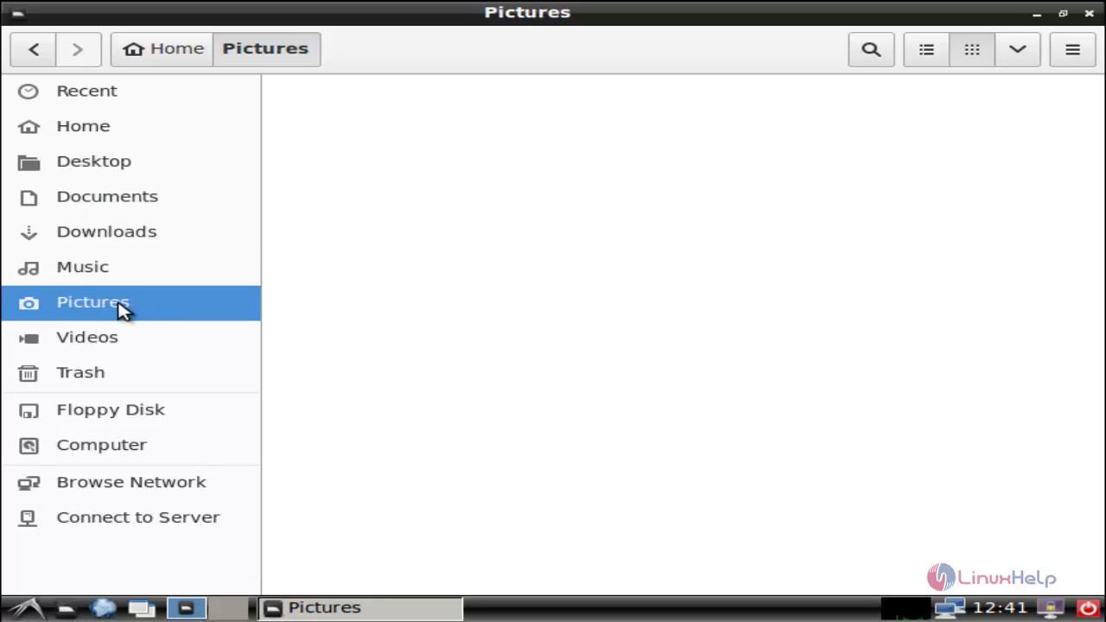
{"action": "left_click", "coordinate": [116, 349]}
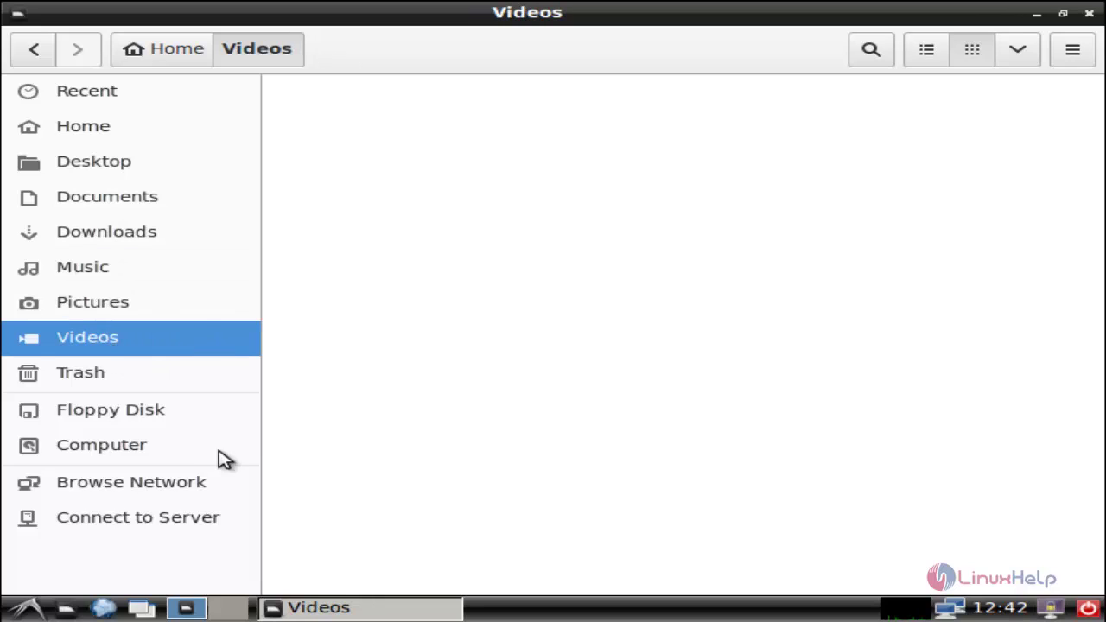
{"action": "left_click", "coordinate": [134, 451]}
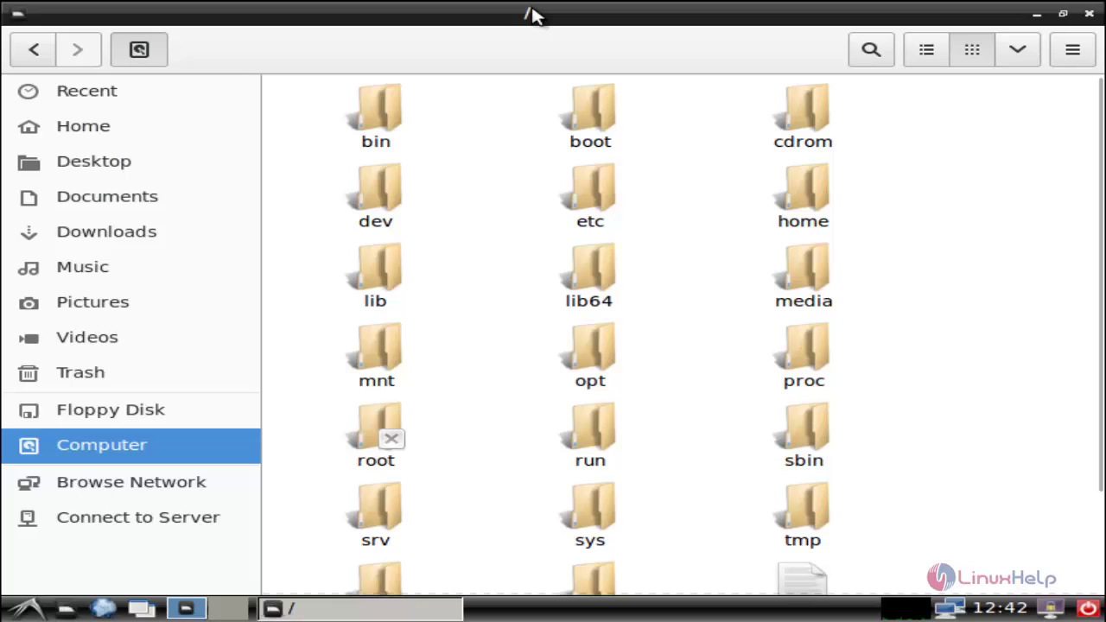
{"action": "left_click", "coordinate": [1087, 16]}
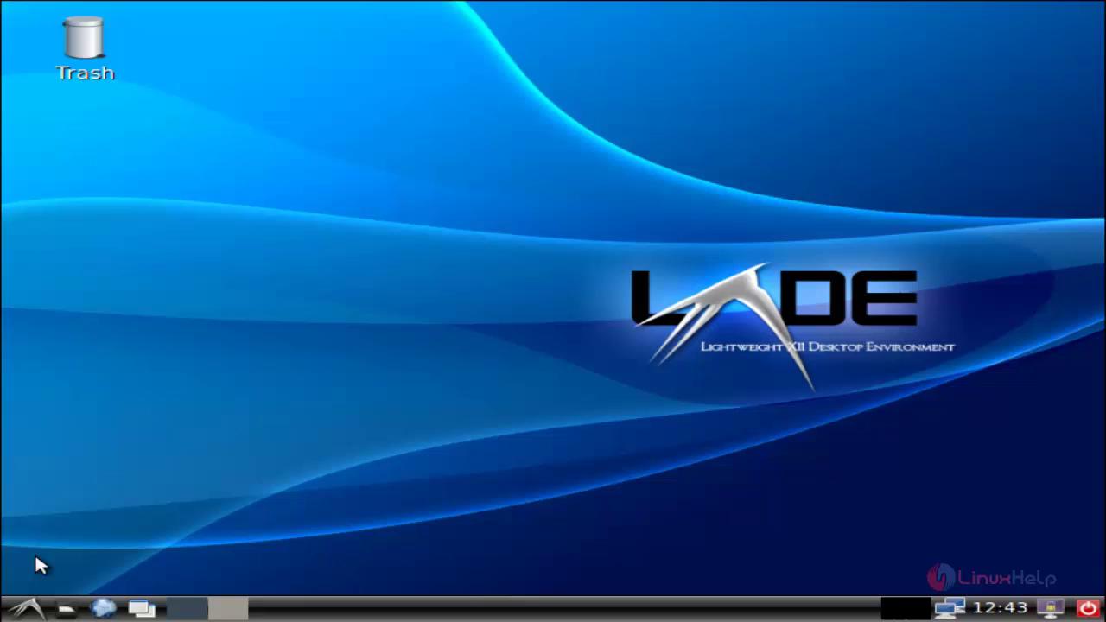
Open XTerm from the applications menu and get a root shell with sudo -s.
{"action": "left_click", "coordinate": [23, 611]}
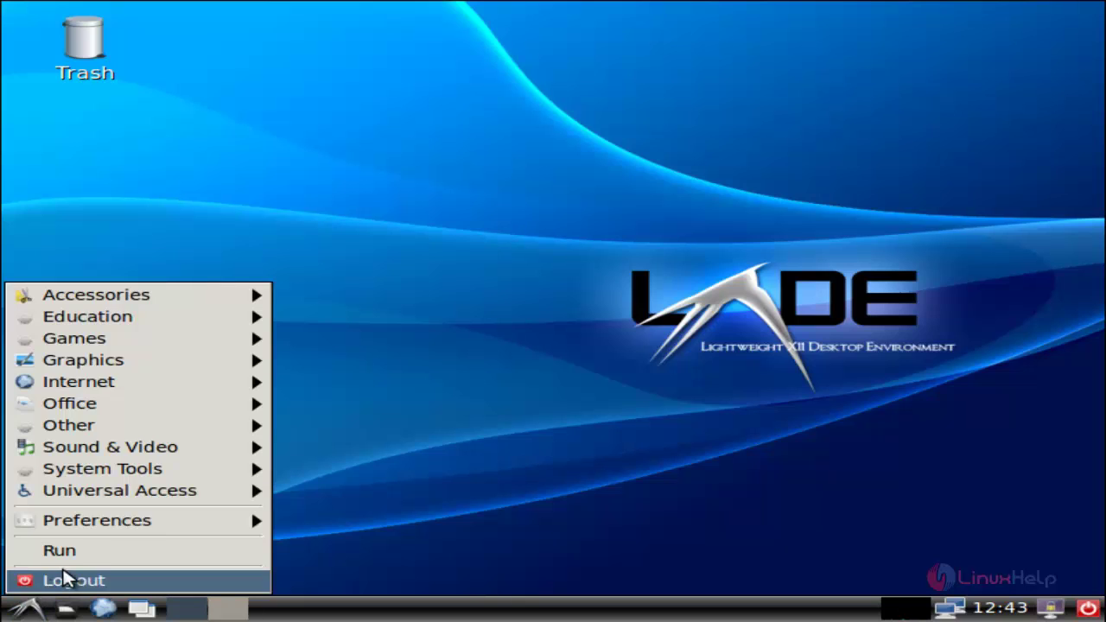
{"action": "mouse_move", "coordinate": [102, 468]}
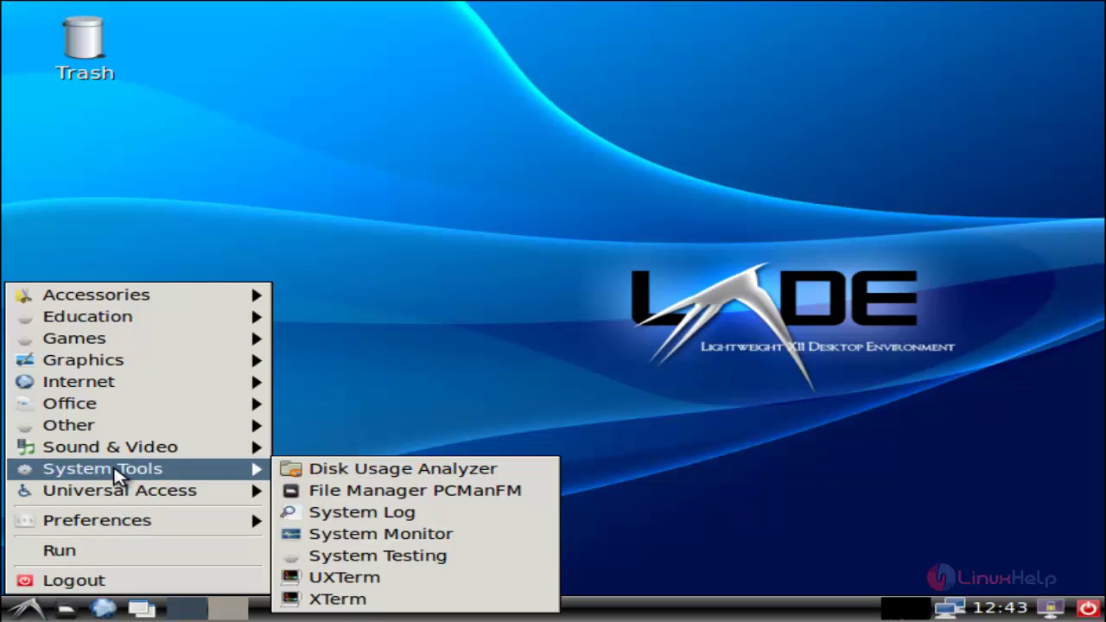
{"action": "left_click", "coordinate": [402, 580]}
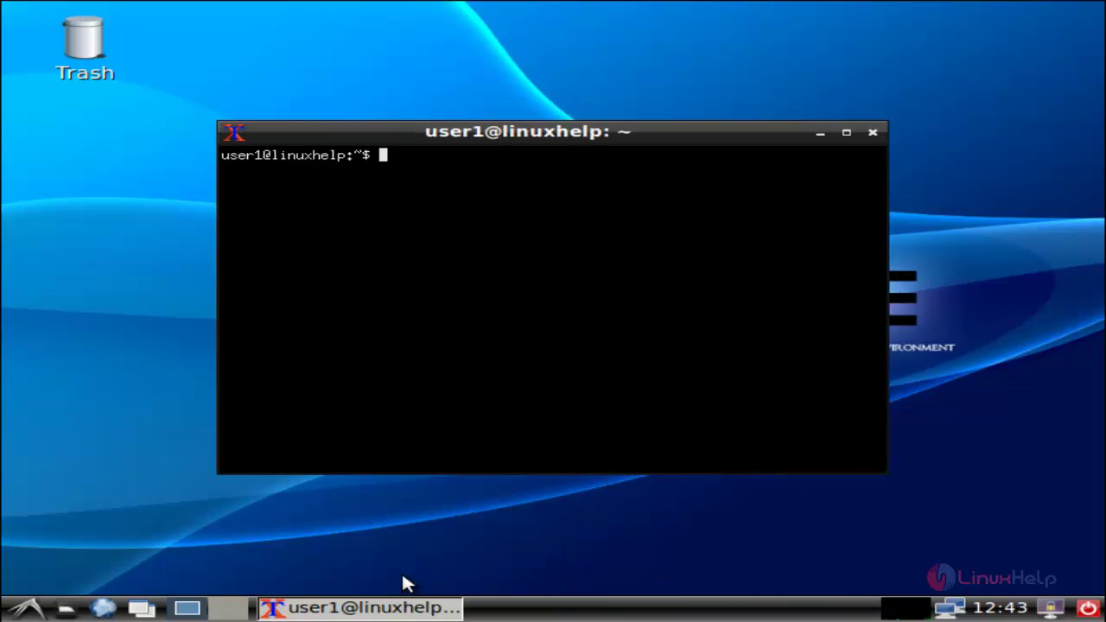
{"action": "type", "text": "s"}
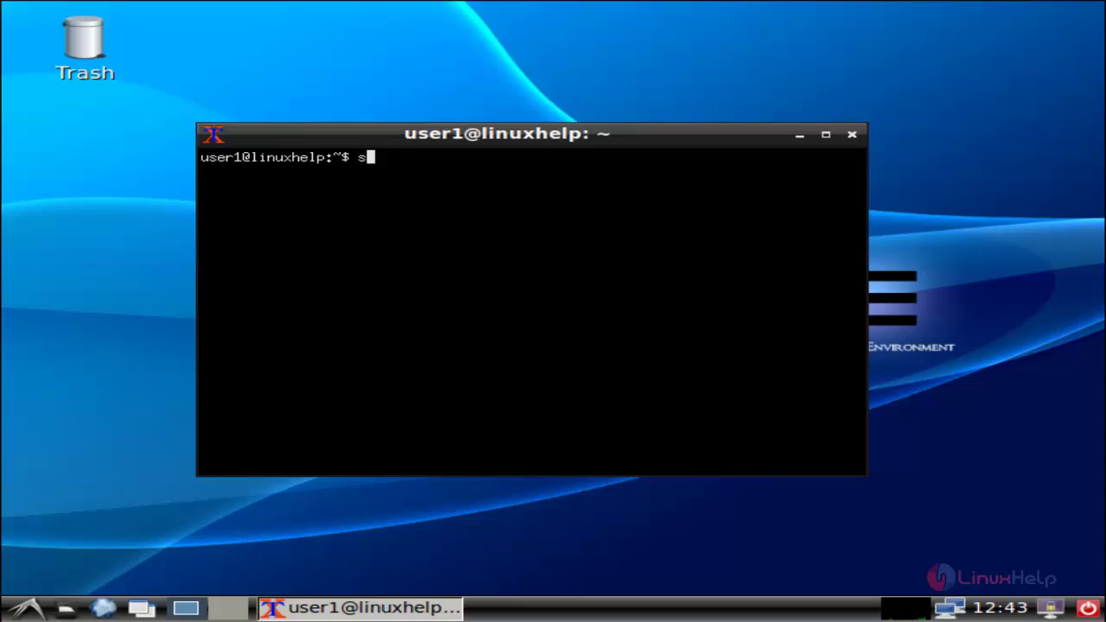
{"action": "type", "text": "udo -s"}
{"action": "key", "text": "Return"}
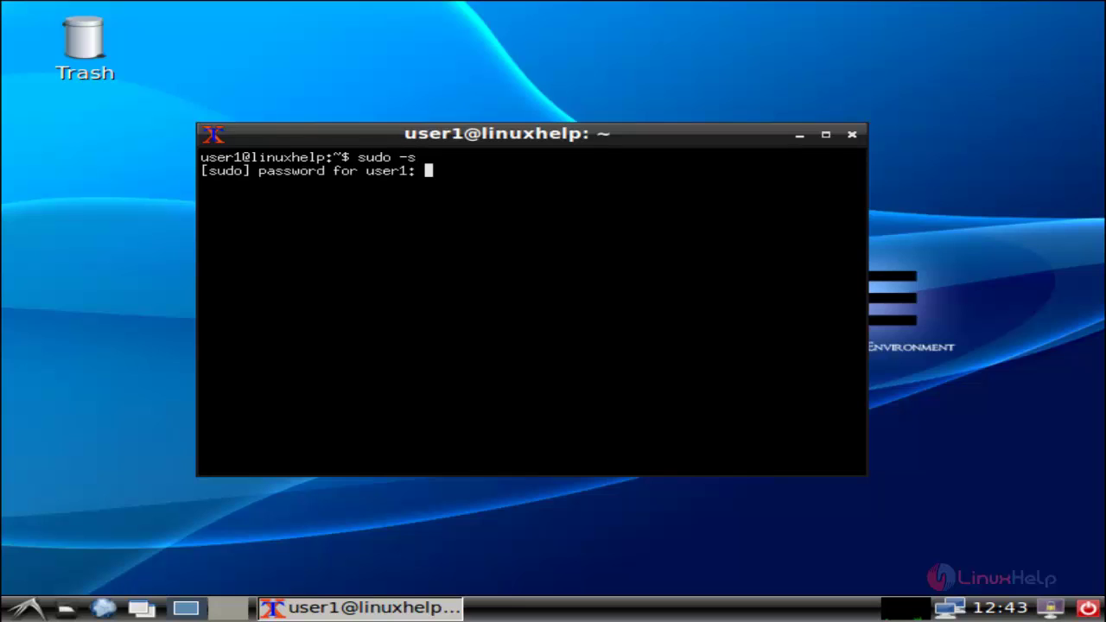
{"action": "key", "text": "Return"}
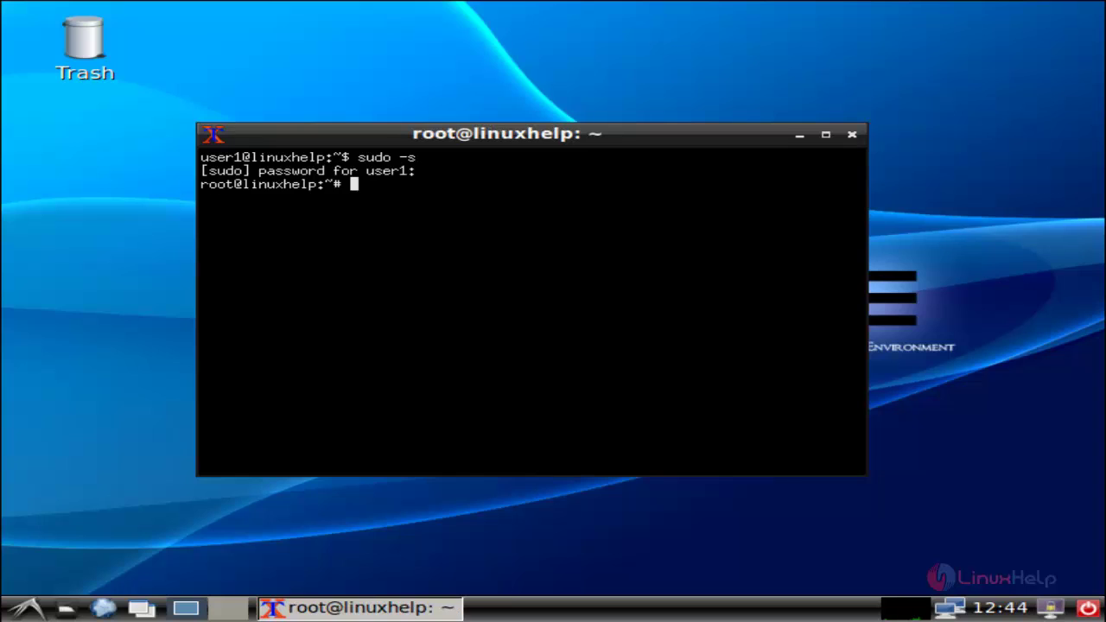
List the home folder with ls, then close the XTerm window.
{"action": "type", "text": "ls"}
{"action": "key", "text": "Return"}
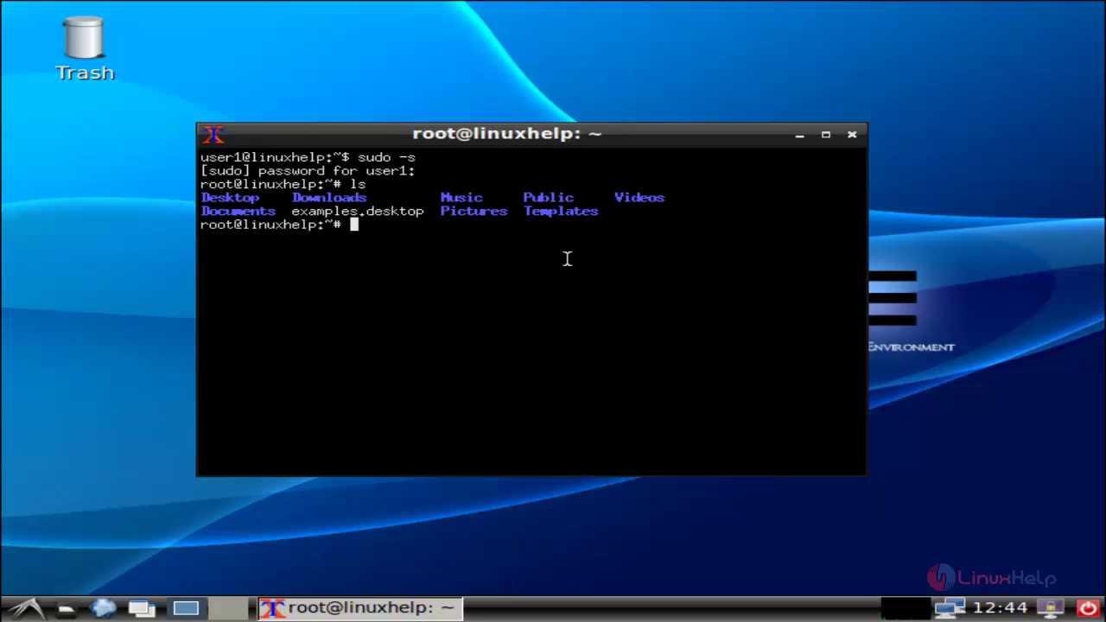
{"action": "left_click", "coordinate": [852, 136]}
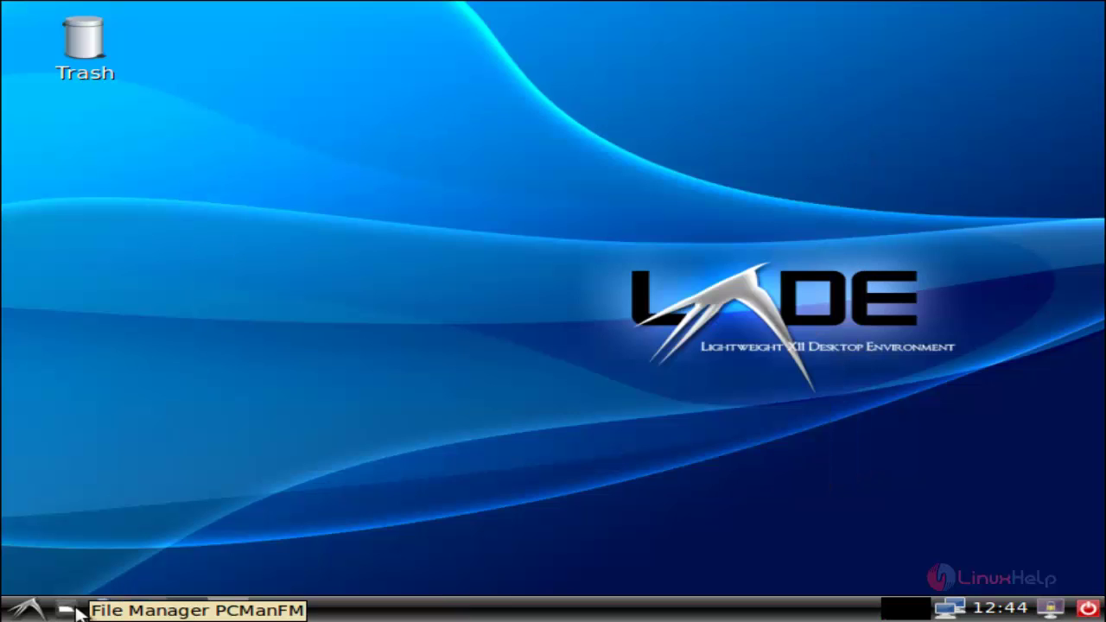
{"action": "left_click", "coordinate": [72, 609]}
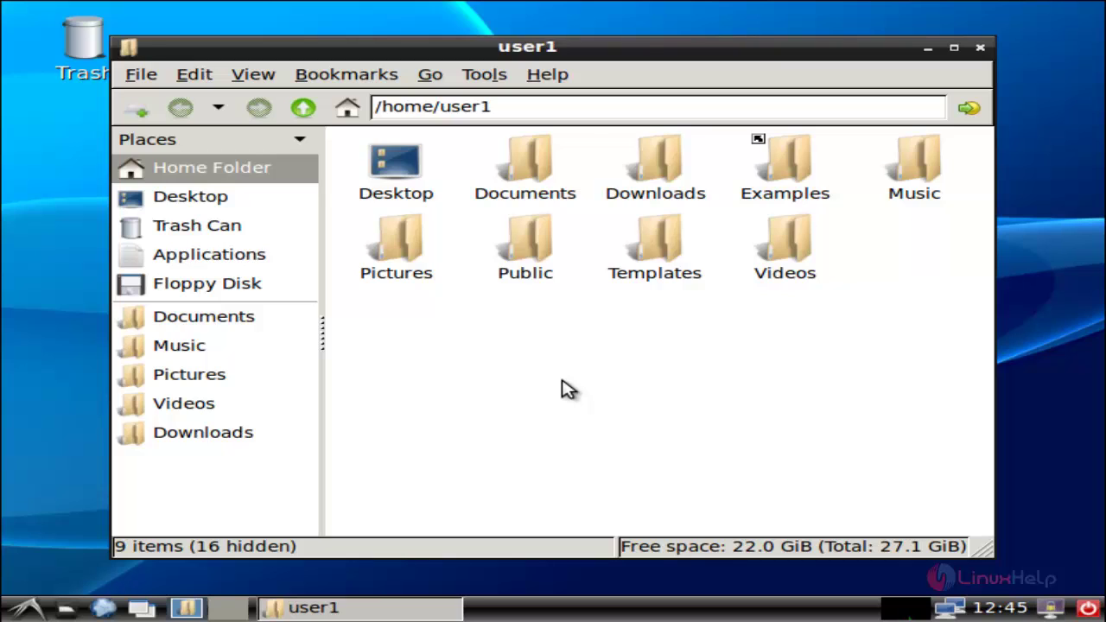
{"action": "left_click", "coordinate": [980, 48]}
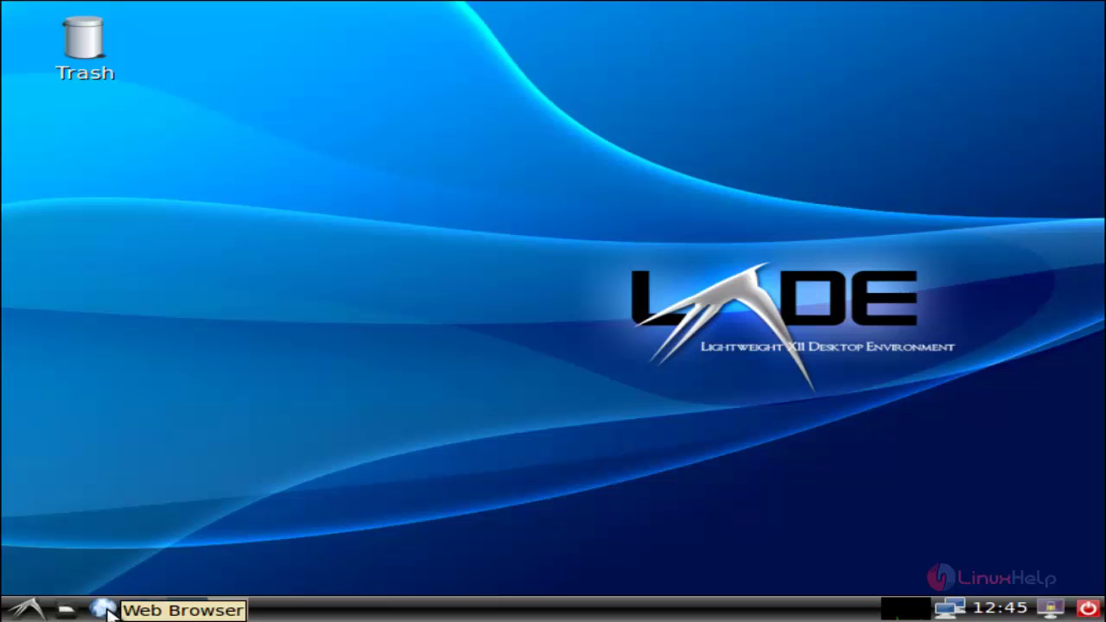
{"action": "left_click", "coordinate": [104, 608]}
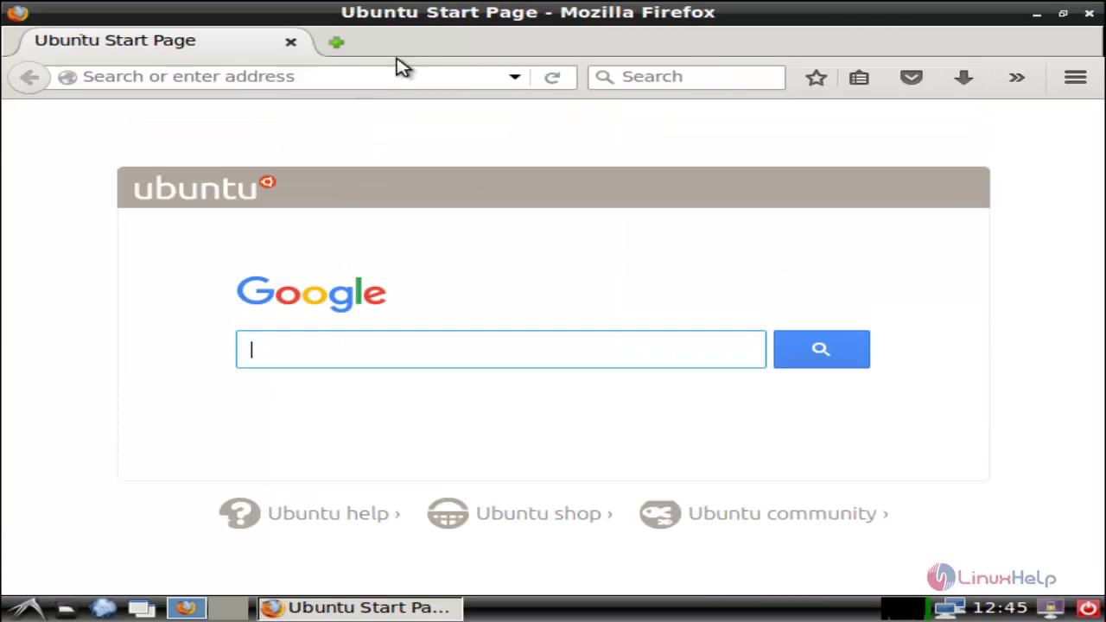
{"action": "left_click", "coordinate": [328, 76]}
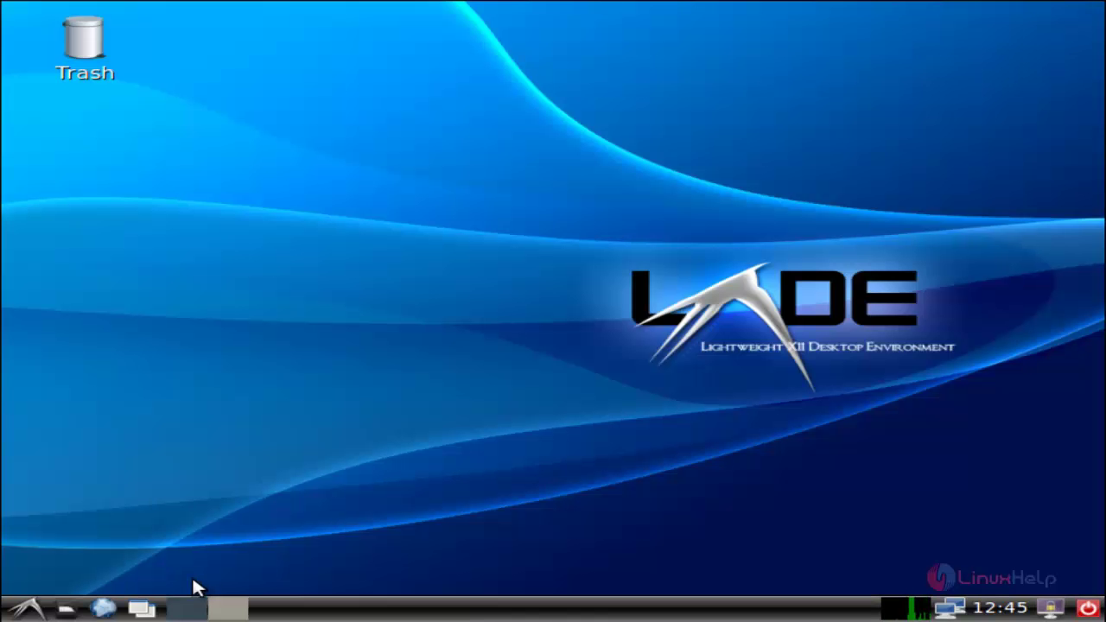
{"action": "left_click", "coordinate": [1088, 14]}
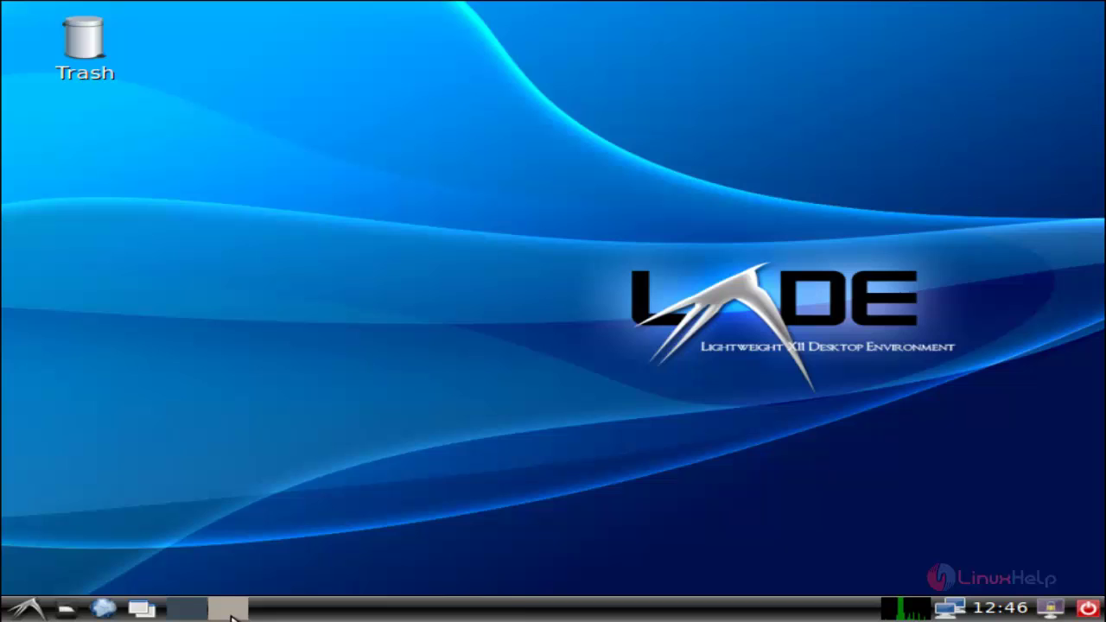
{"action": "scroll", "coordinate": [192, 615], "scroll_direction": "down", "scroll_amount": 1}
{"action": "scroll", "coordinate": [192, 615], "scroll_direction": "up", "scroll_amount": 1}
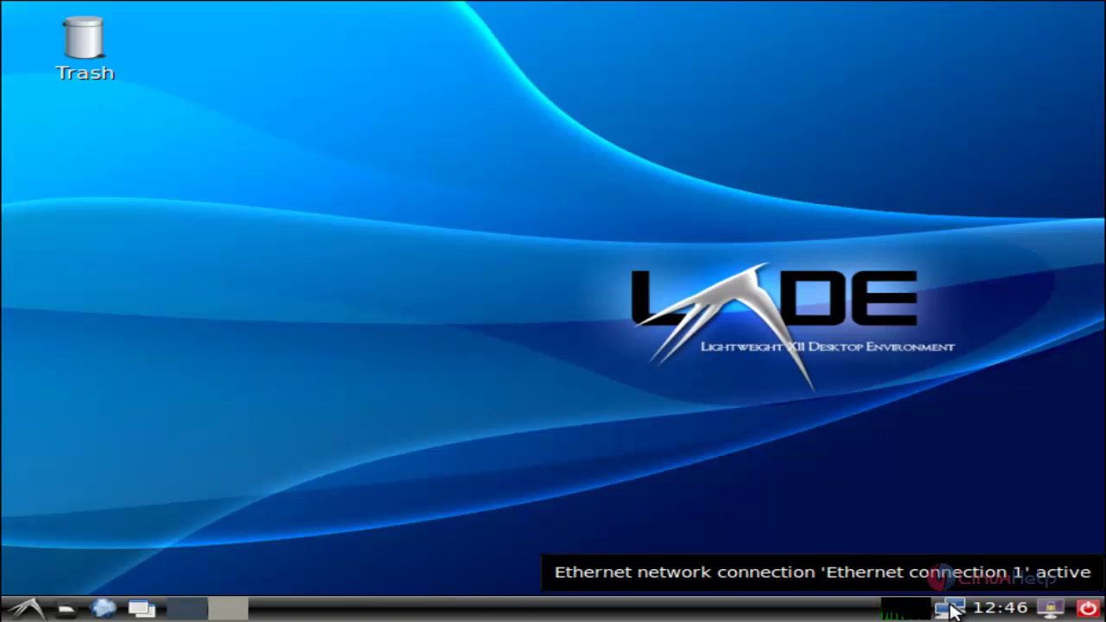
{"action": "left_click", "coordinate": [950, 609]}
{"action": "mouse_move", "coordinate": [752, 581]}
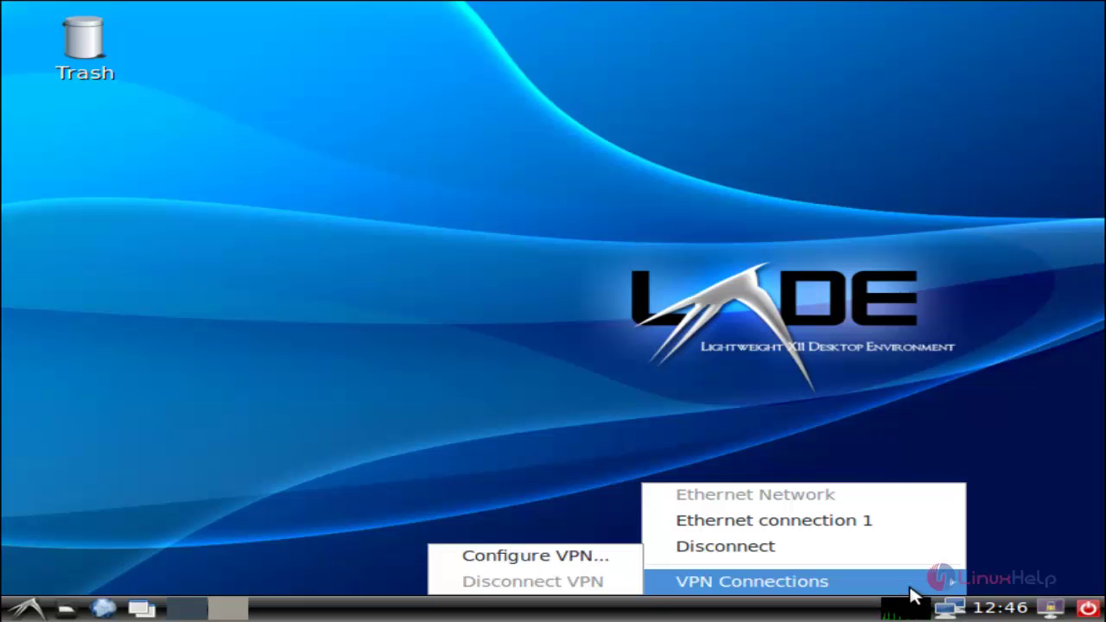
{"action": "left_click", "coordinate": [598, 558]}
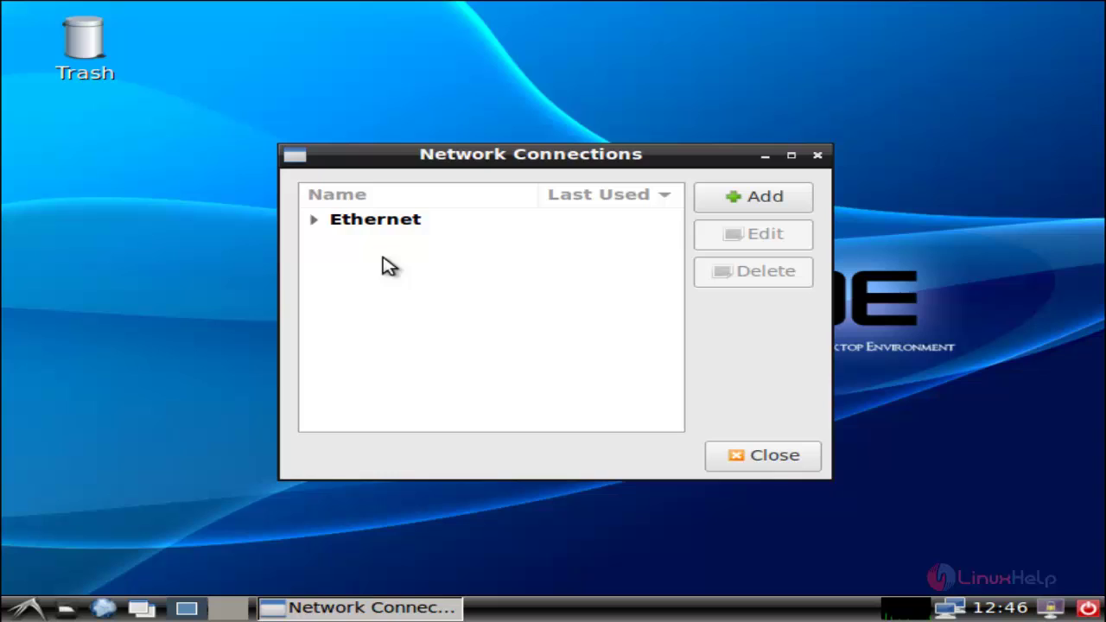
{"action": "left_click", "coordinate": [359, 222]}
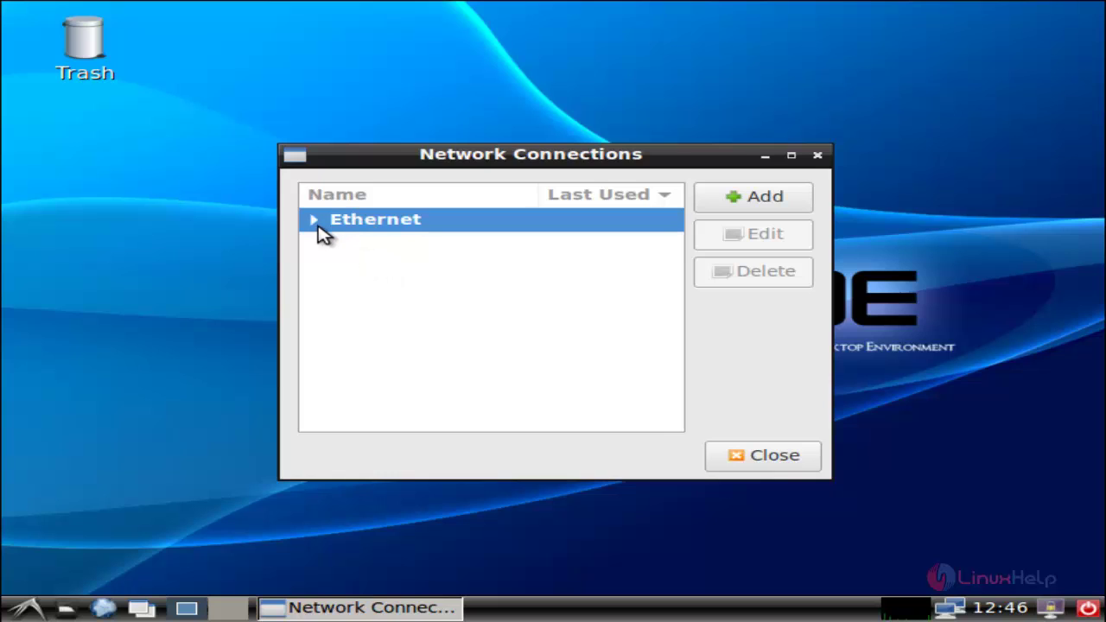
{"action": "left_click", "coordinate": [316, 223]}
{"action": "left_click", "coordinate": [478, 245]}
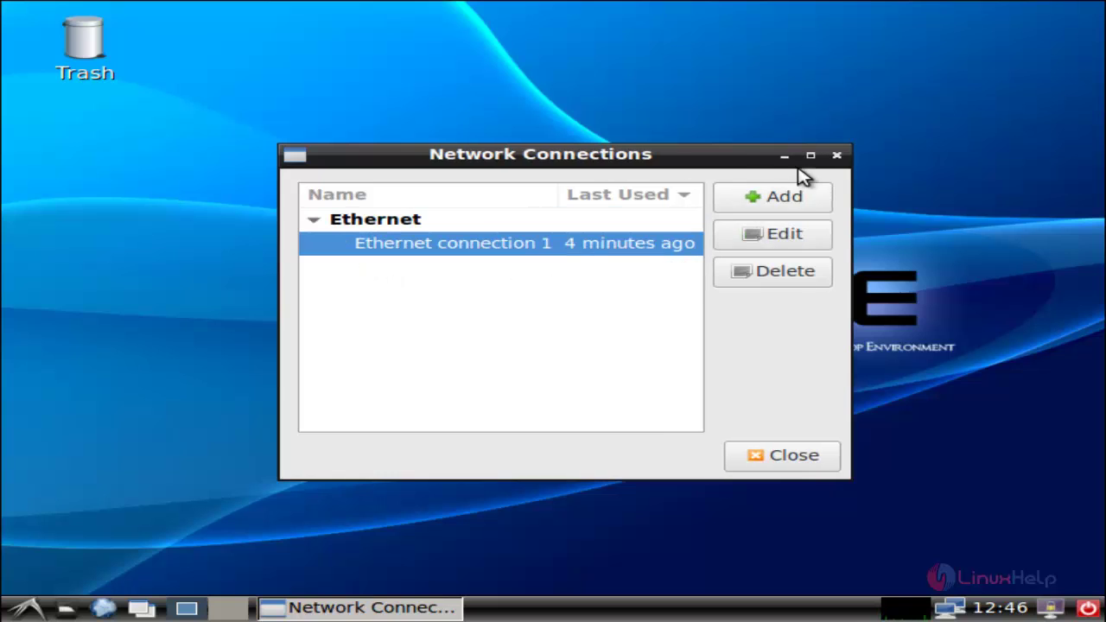
{"action": "left_click", "coordinate": [837, 155]}
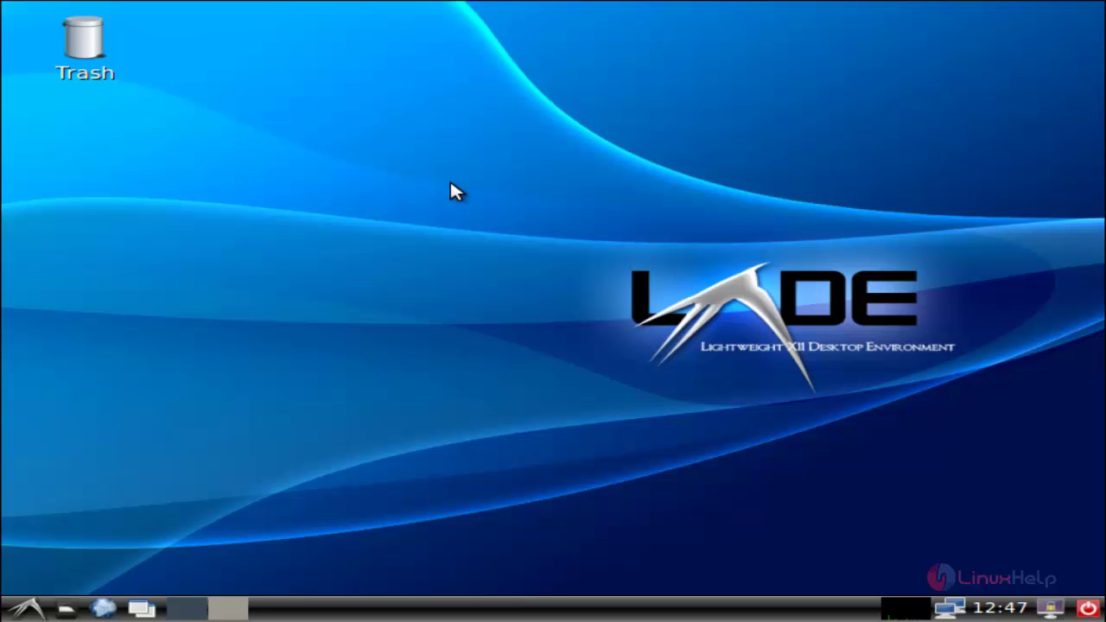
Set lxde_red.jpg as the desktop wallpaper through Desktop Preferences.
{"action": "right_click", "coordinate": [450, 183]}
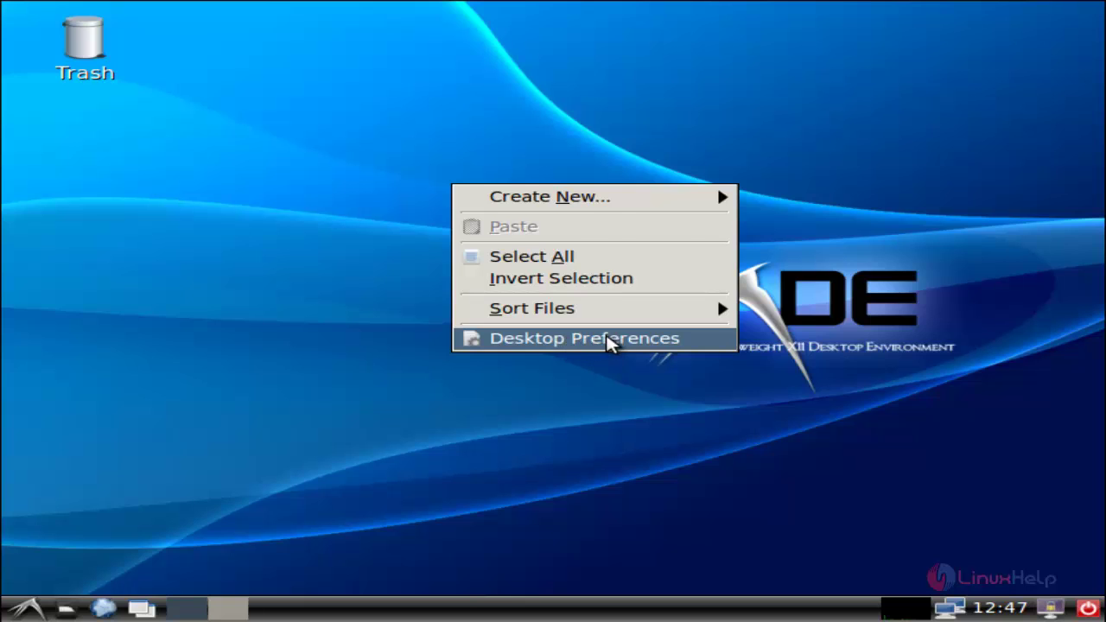
{"action": "left_click", "coordinate": [609, 339]}
{"action": "left_click", "coordinate": [707, 268]}
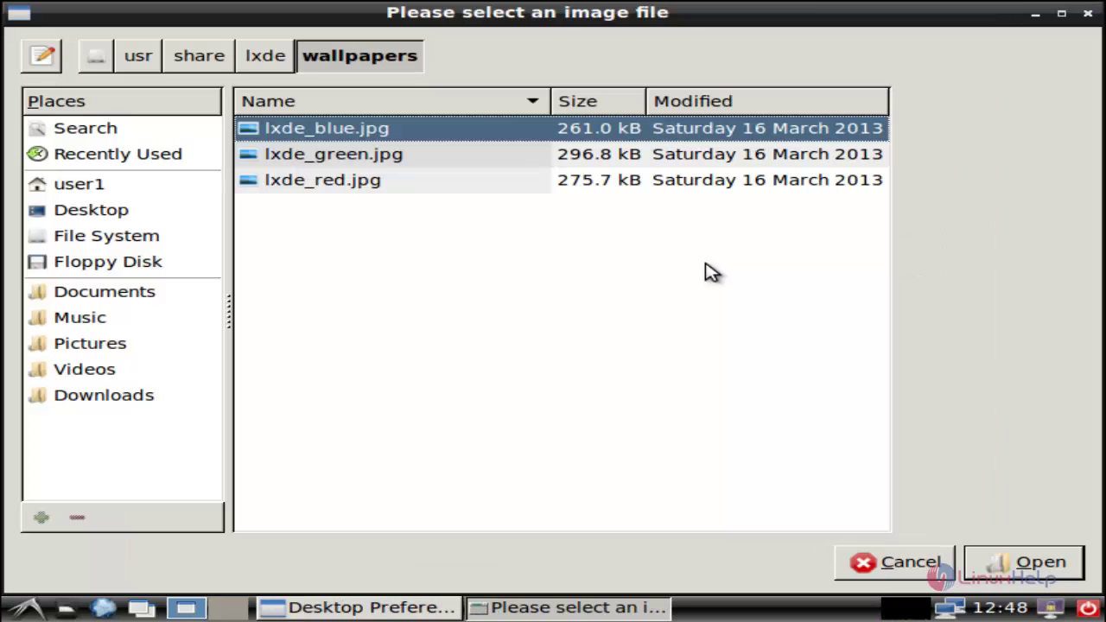
{"action": "left_click", "coordinate": [332, 182]}
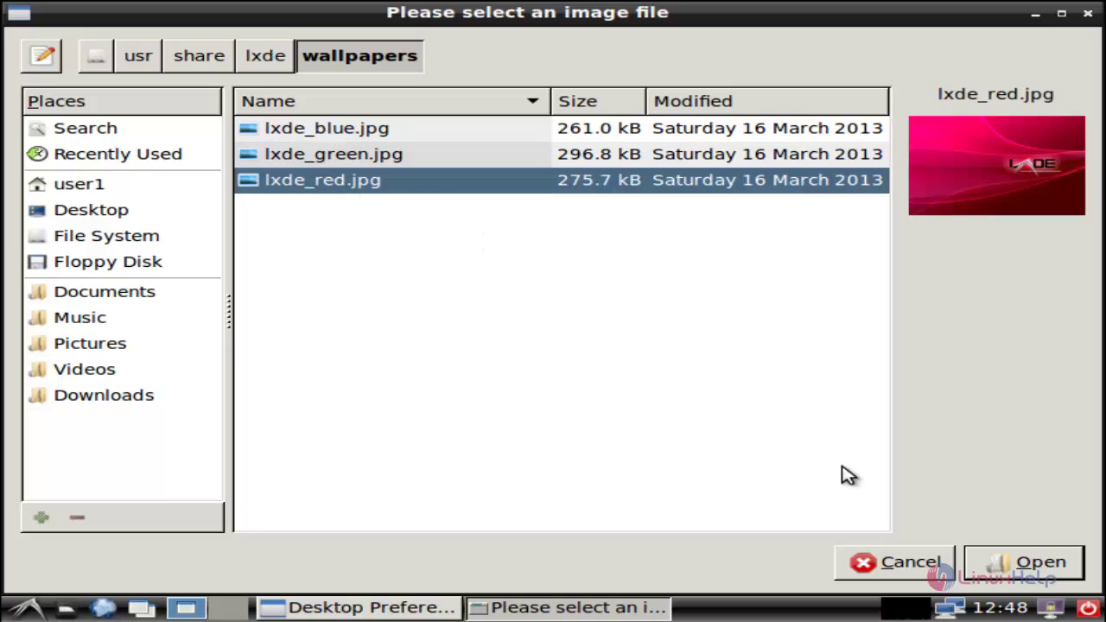
{"action": "left_click", "coordinate": [1017, 563]}
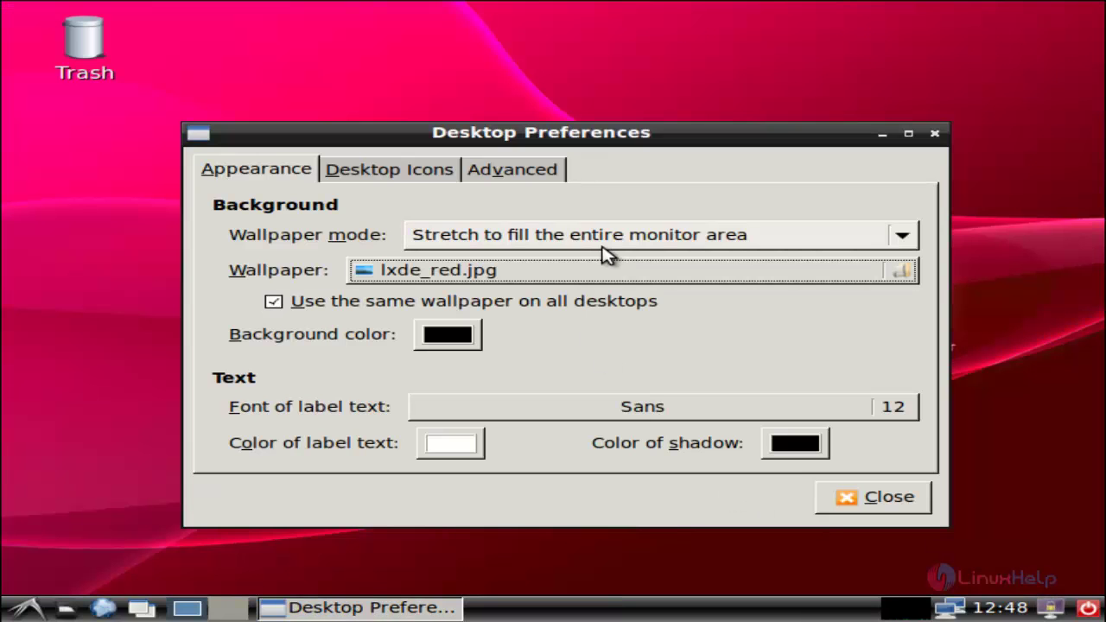
{"action": "left_click", "coordinate": [882, 133]}
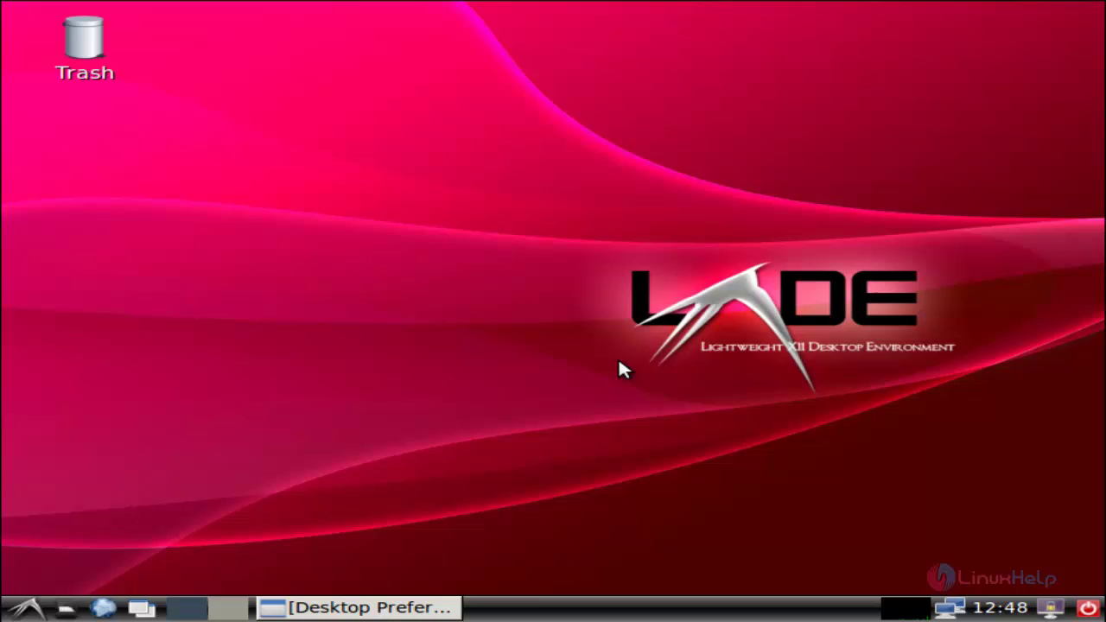
Enable the Documents icon on the Desktop Icons tab and close Desktop Preferences.
{"action": "left_click", "coordinate": [357, 606]}
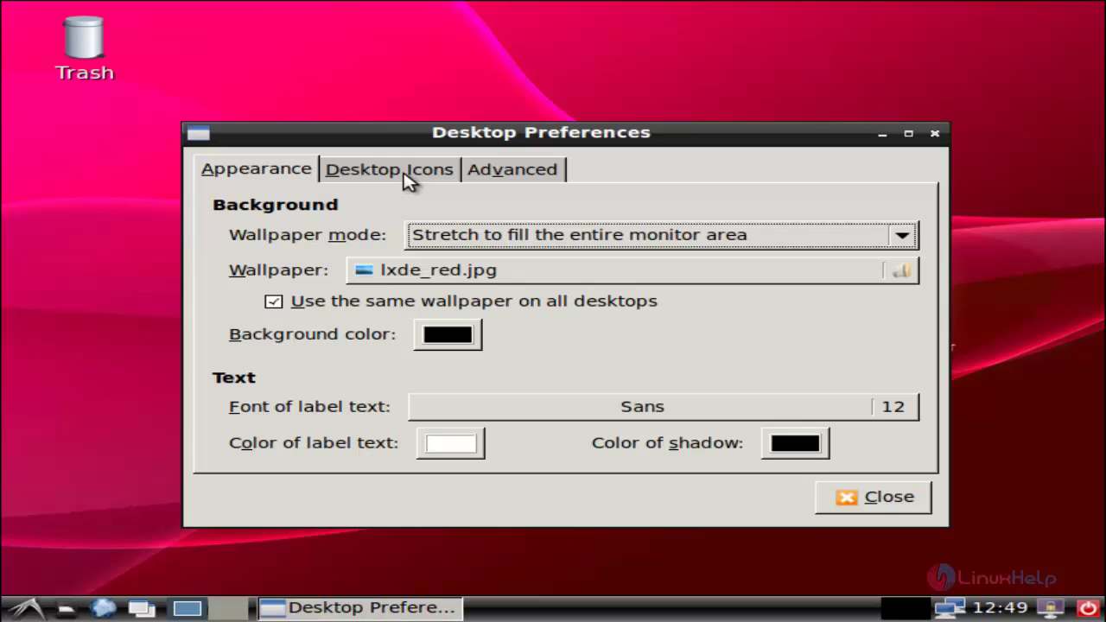
{"action": "left_click", "coordinate": [407, 175]}
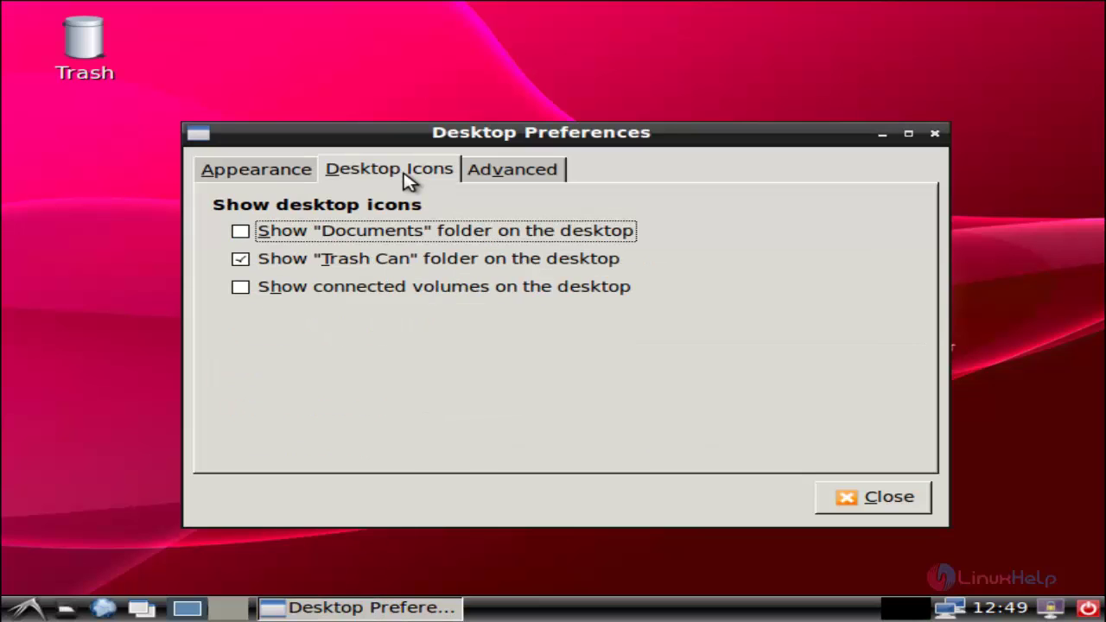
{"action": "left_click", "coordinate": [241, 232]}
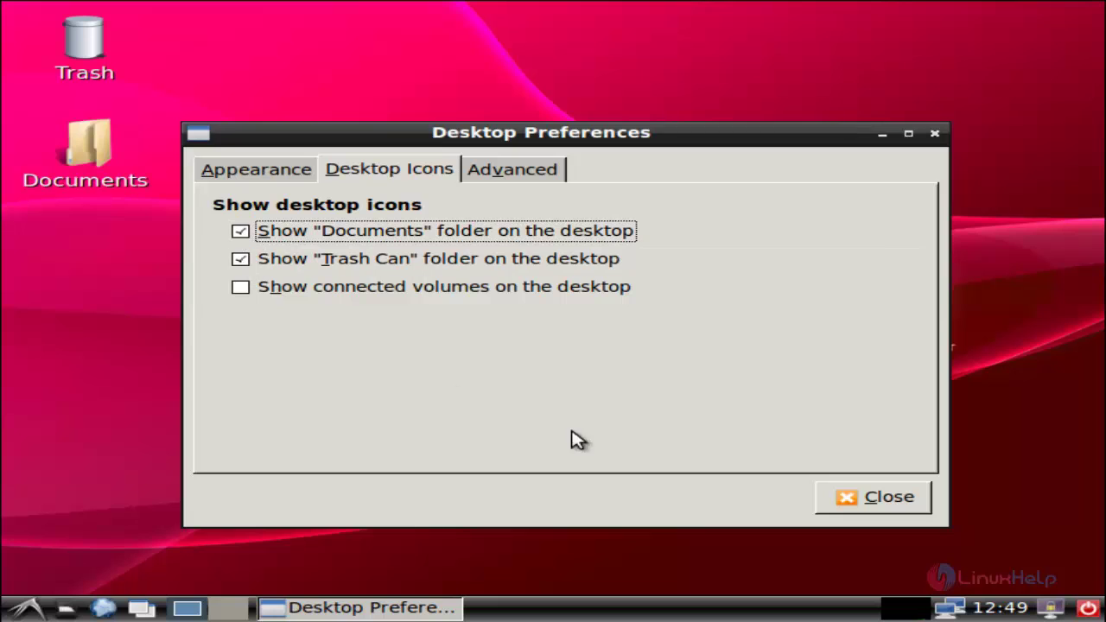
{"action": "left_click", "coordinate": [894, 499]}
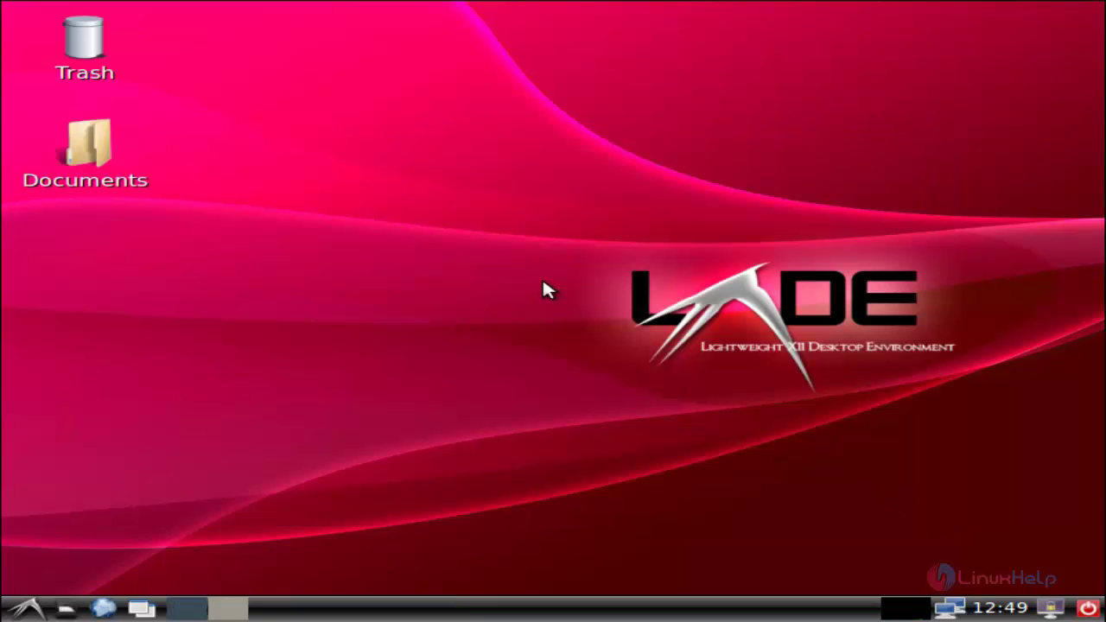